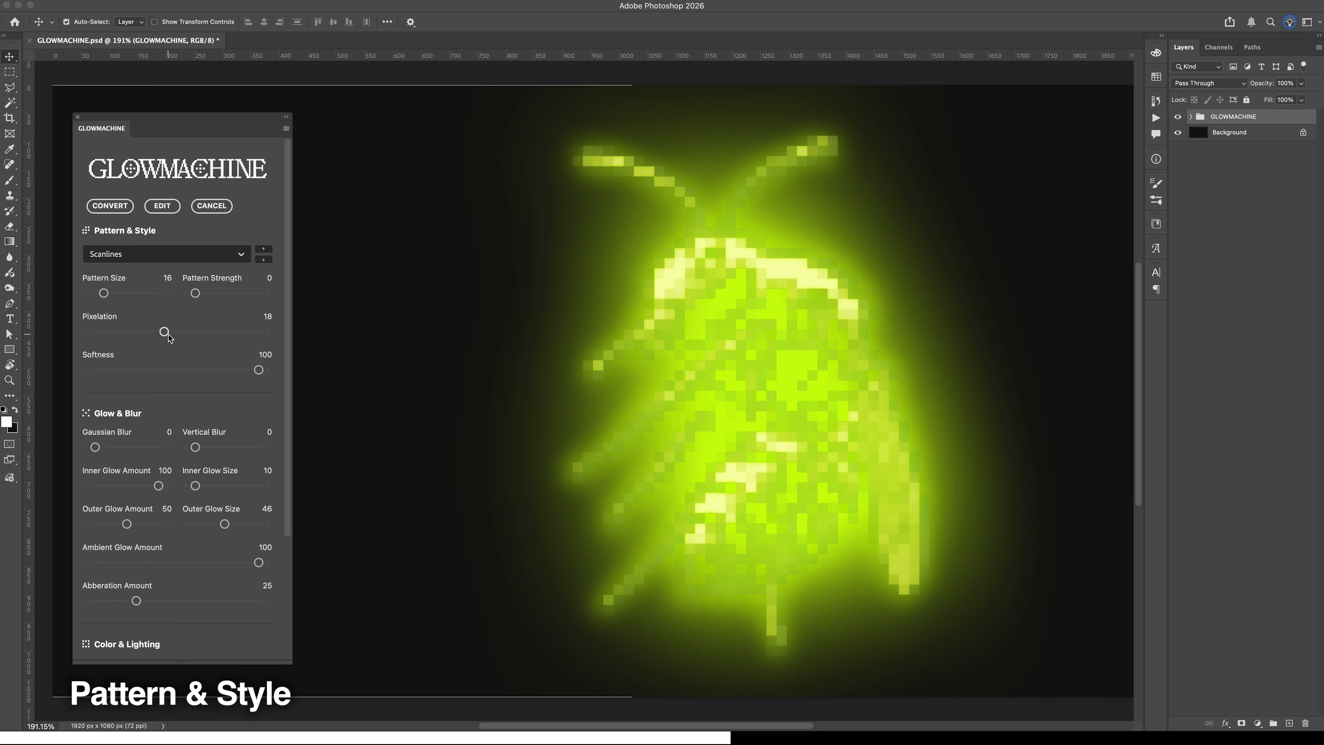
Set Pixelation to 4, then compare a Softness of 13 with 100 and leave Softness at 100.
{"action": "left_click_drag", "start_coordinate": [168, 336], "coordinate": [103, 332]}
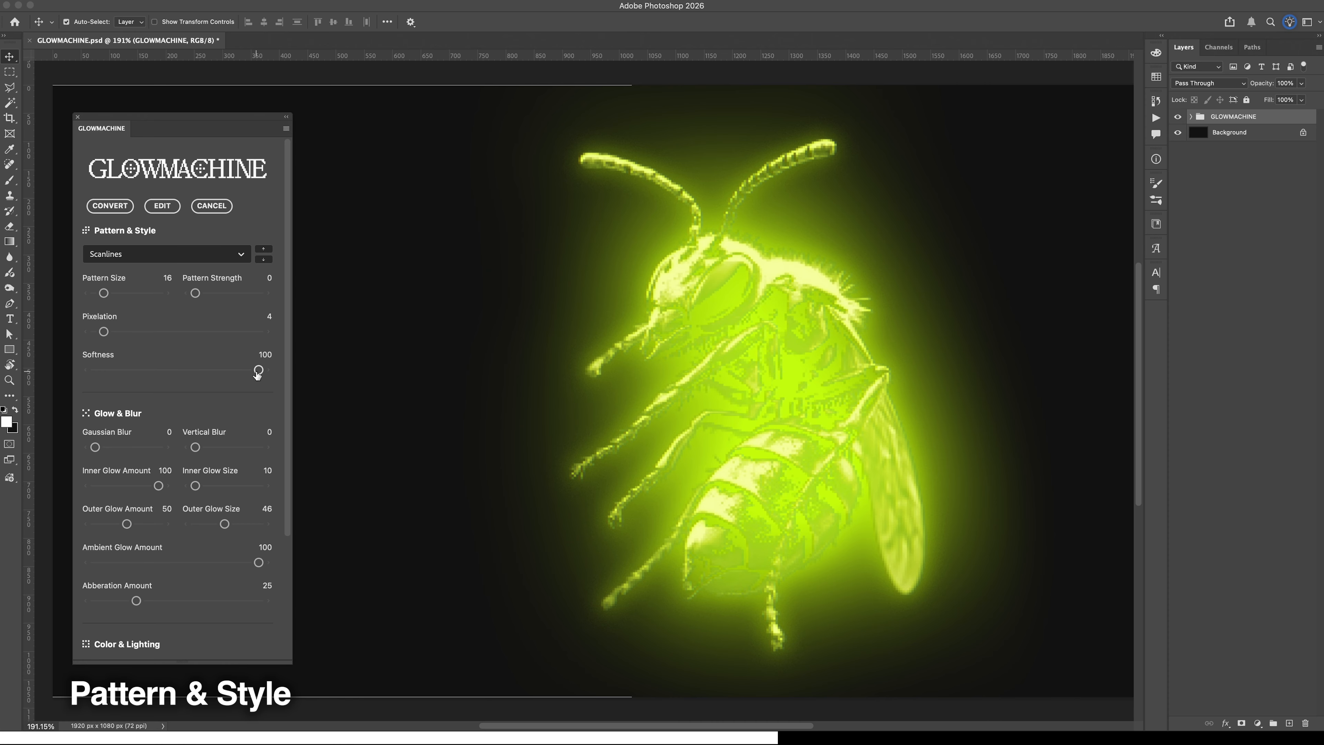
{"action": "left_click_drag", "start_coordinate": [257, 374], "coordinate": [117, 376]}
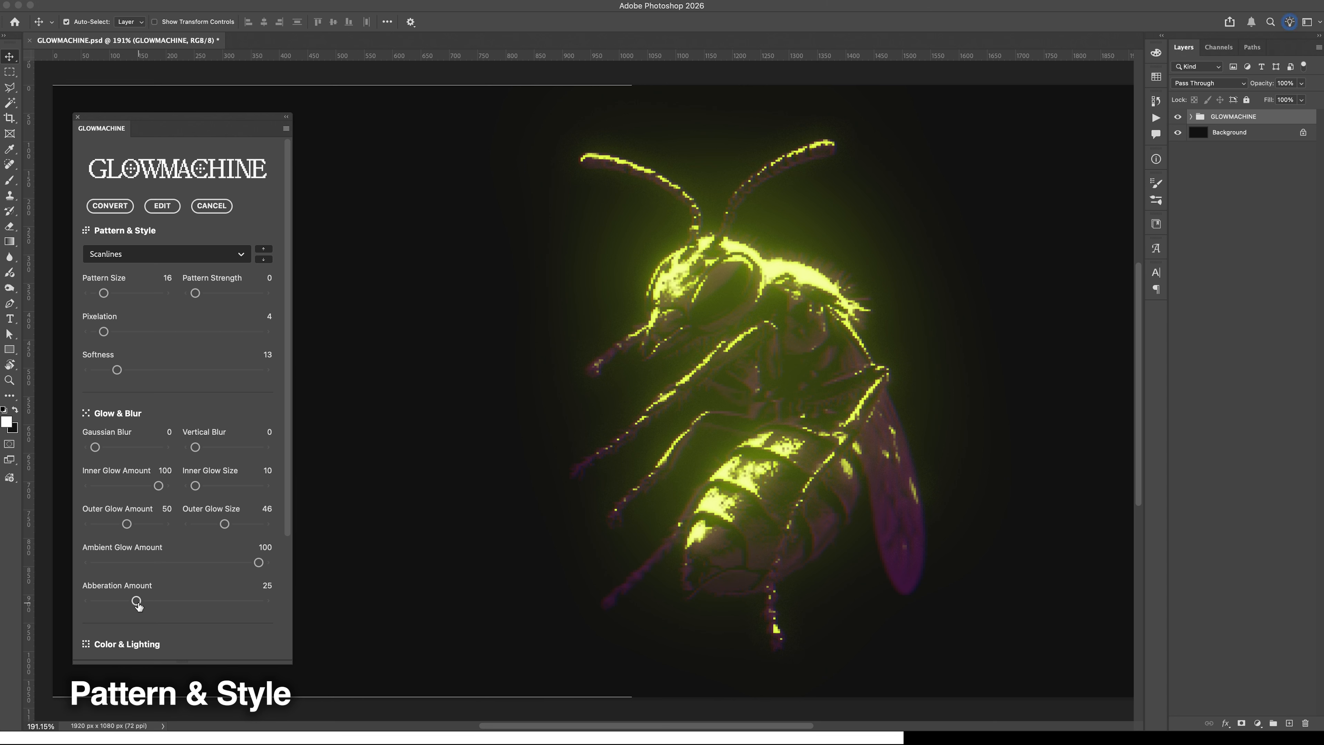
{"action": "left_click_drag", "start_coordinate": [117, 370], "coordinate": [260, 370]}
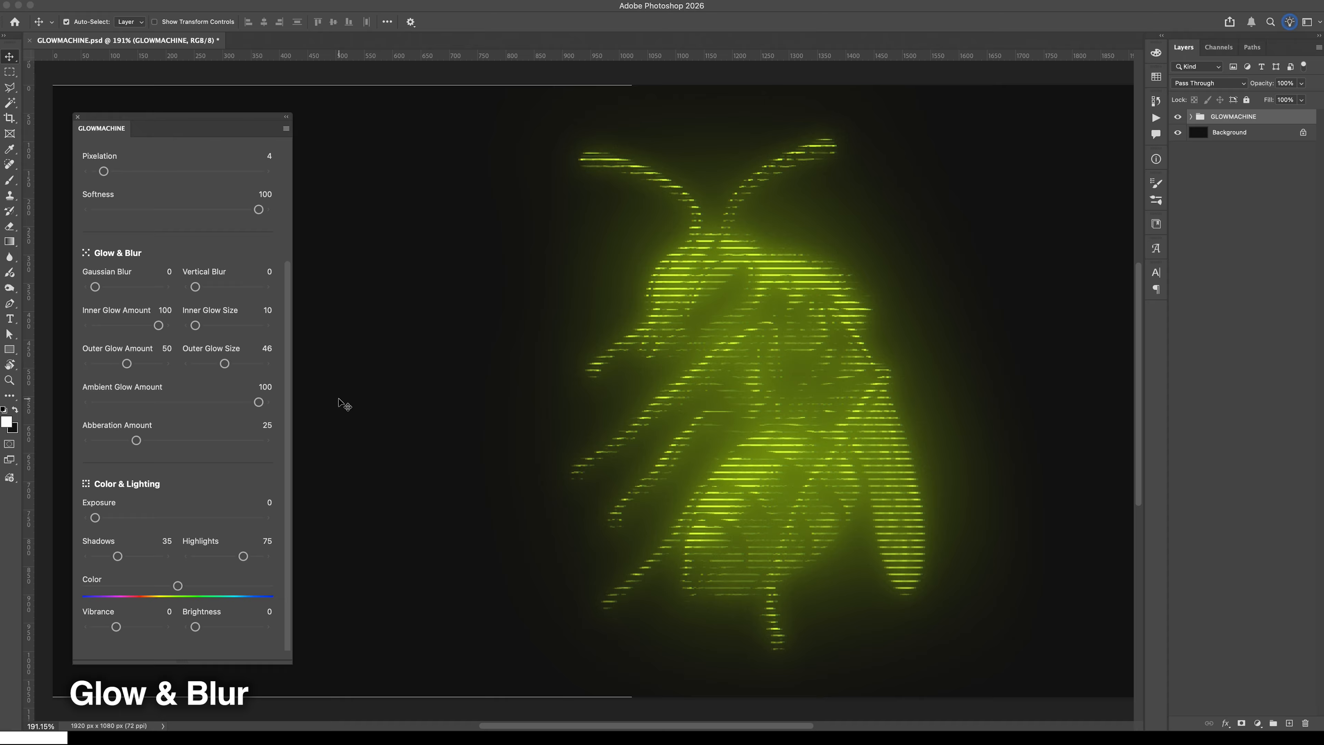
Try a Gaussian Blur of 48 on the wasp, then reduce Gaussian Blur to 3.
{"action": "left_click_drag", "start_coordinate": [95, 287], "coordinate": [157, 293]}
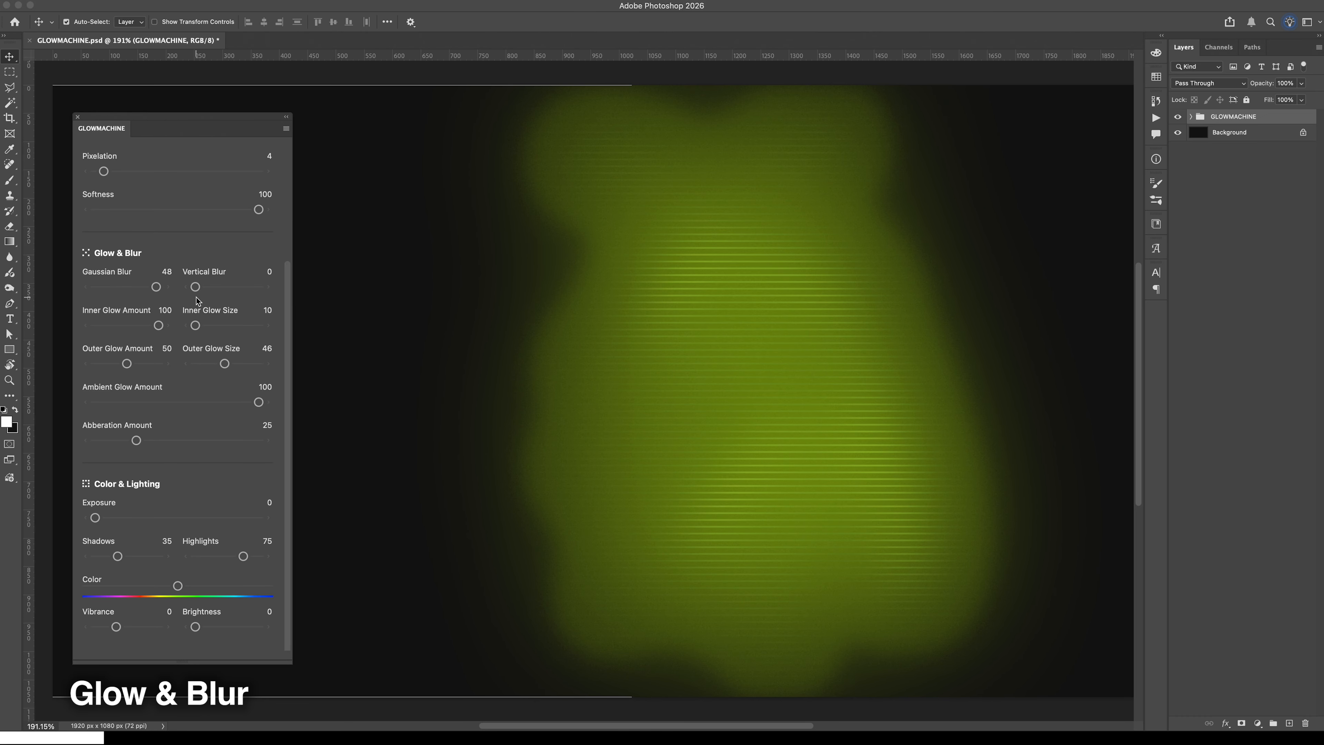
{"action": "mouse_move", "coordinate": [156, 288]}
{"action": "left_mouse_down"}
{"action": "mouse_move", "coordinate": [139, 288]}
{"action": "mouse_move", "coordinate": [173, 296]}
{"action": "left_mouse_up"}
{"action": "left_click_drag", "start_coordinate": [158, 287], "coordinate": [102, 293]}
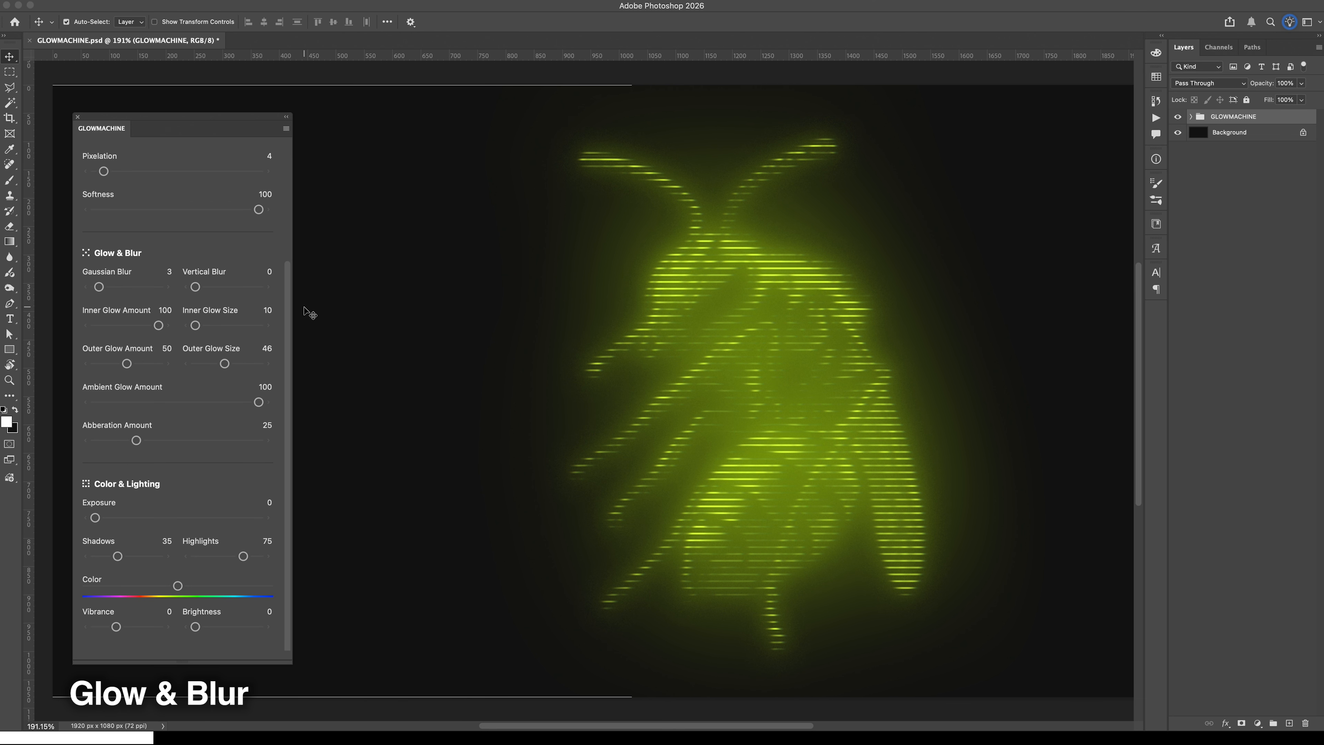
Try Vertical Blur at 52 and 38 without Gaussian Blur, then settle on Vertical Blur 11 and Gaussian Blur 3.
{"action": "left_click_drag", "start_coordinate": [195, 287], "coordinate": [232, 294]}
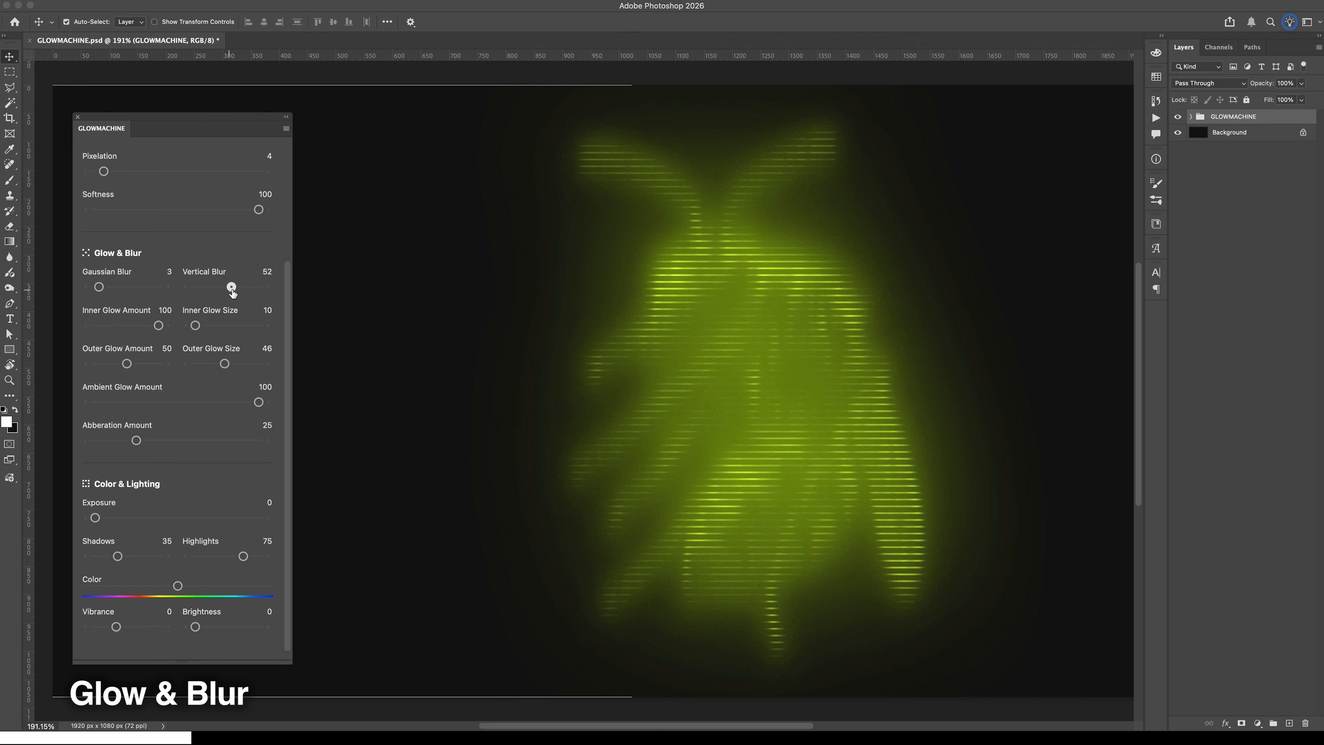
{"action": "left_click_drag", "start_coordinate": [95, 287], "coordinate": [92, 288]}
{"action": "mouse_move", "coordinate": [232, 288]}
{"action": "left_mouse_down"}
{"action": "mouse_move", "coordinate": [207, 293]}
{"action": "mouse_move", "coordinate": [221, 293]}
{"action": "left_mouse_up"}
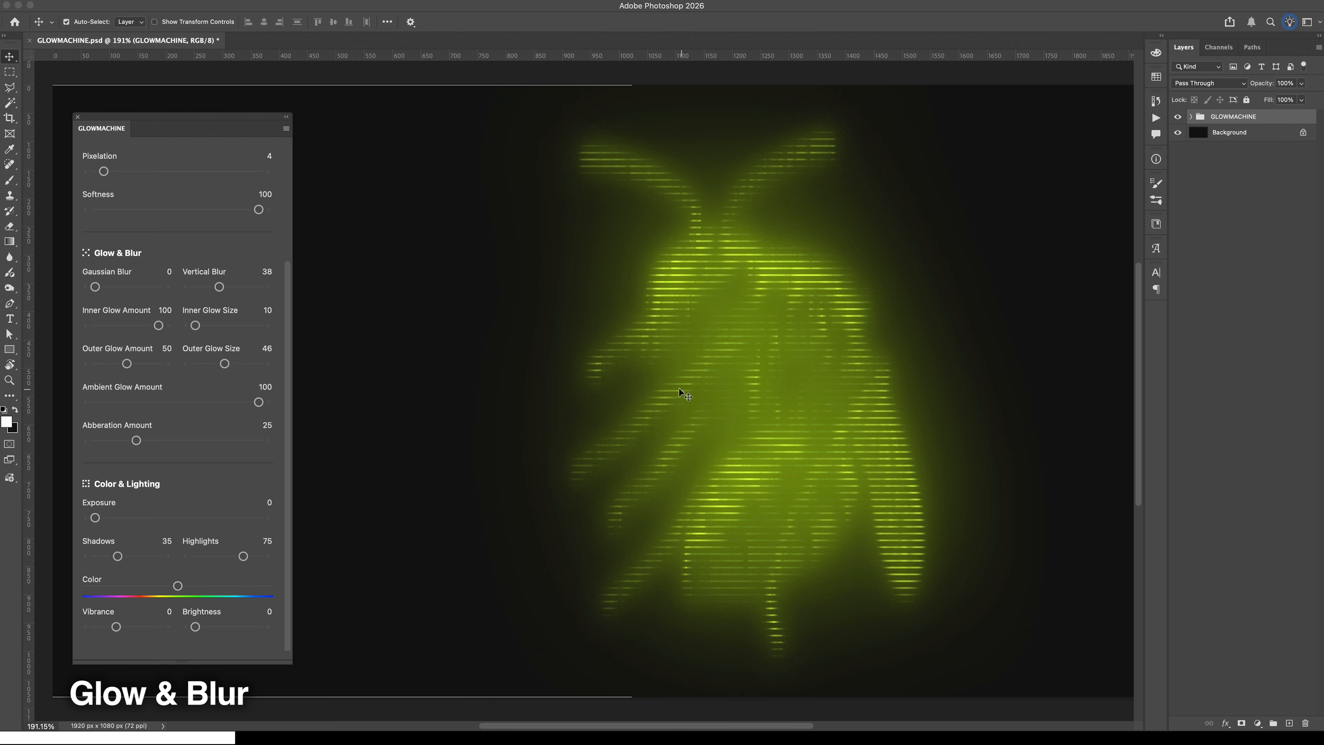
{"action": "left_click_drag", "start_coordinate": [219, 287], "coordinate": [216, 291]}
{"action": "left_click_drag", "start_coordinate": [214, 291], "coordinate": [198, 288]}
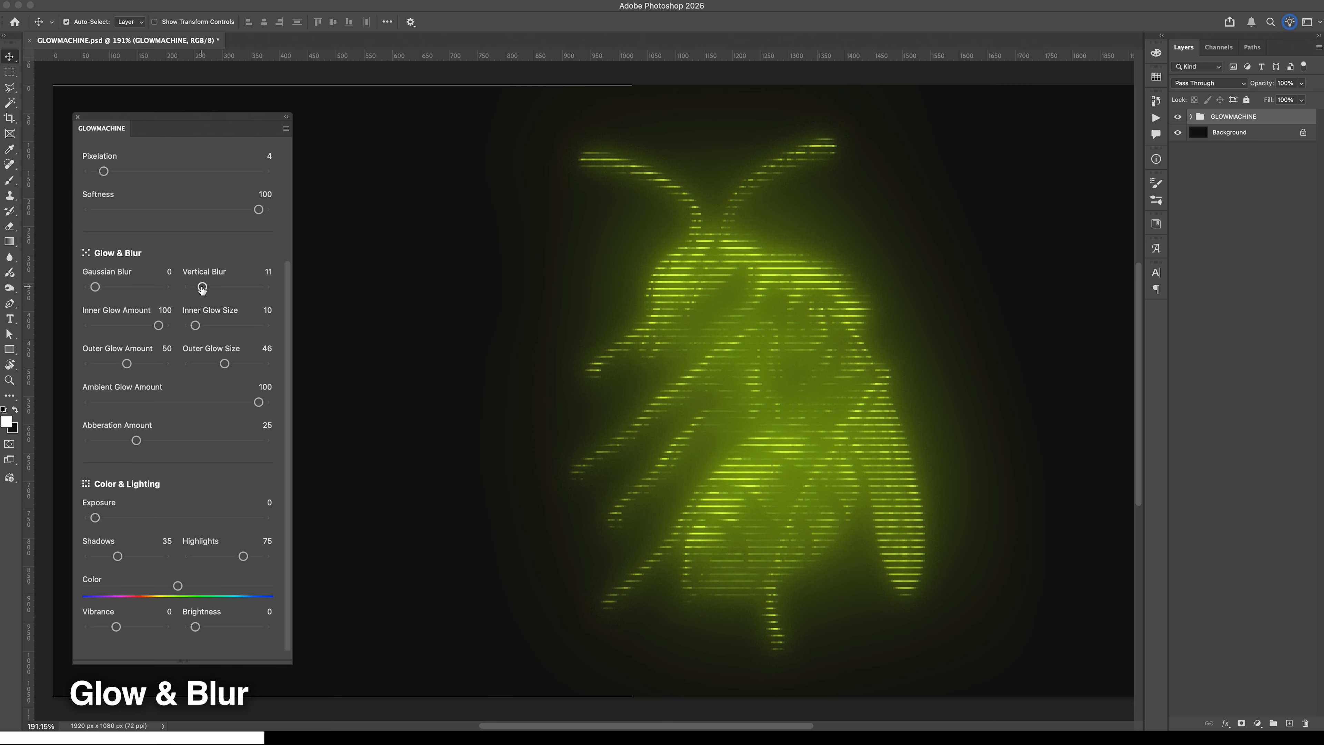
{"action": "left_click_drag", "start_coordinate": [95, 287], "coordinate": [100, 287]}
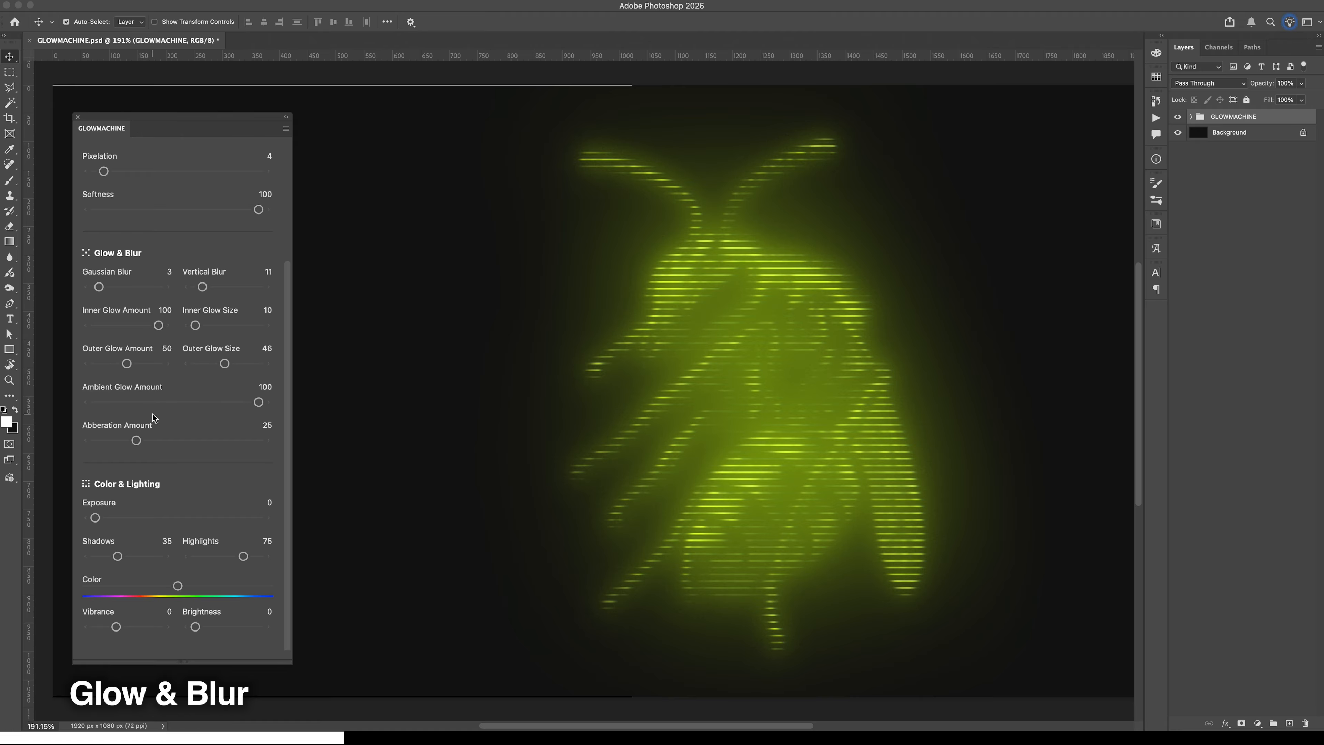
Compare Inner Glow Amount at 0, 100 and 44 on the scanlines up close, then set it to 70 with Inner Glow Size 54.
{"action": "left_click_drag", "start_coordinate": [158, 325], "coordinate": [118, 328]}
{"action": "scroll", "coordinate": [674, 304], "scroll_direction": "up", "scroll_amount": 10}
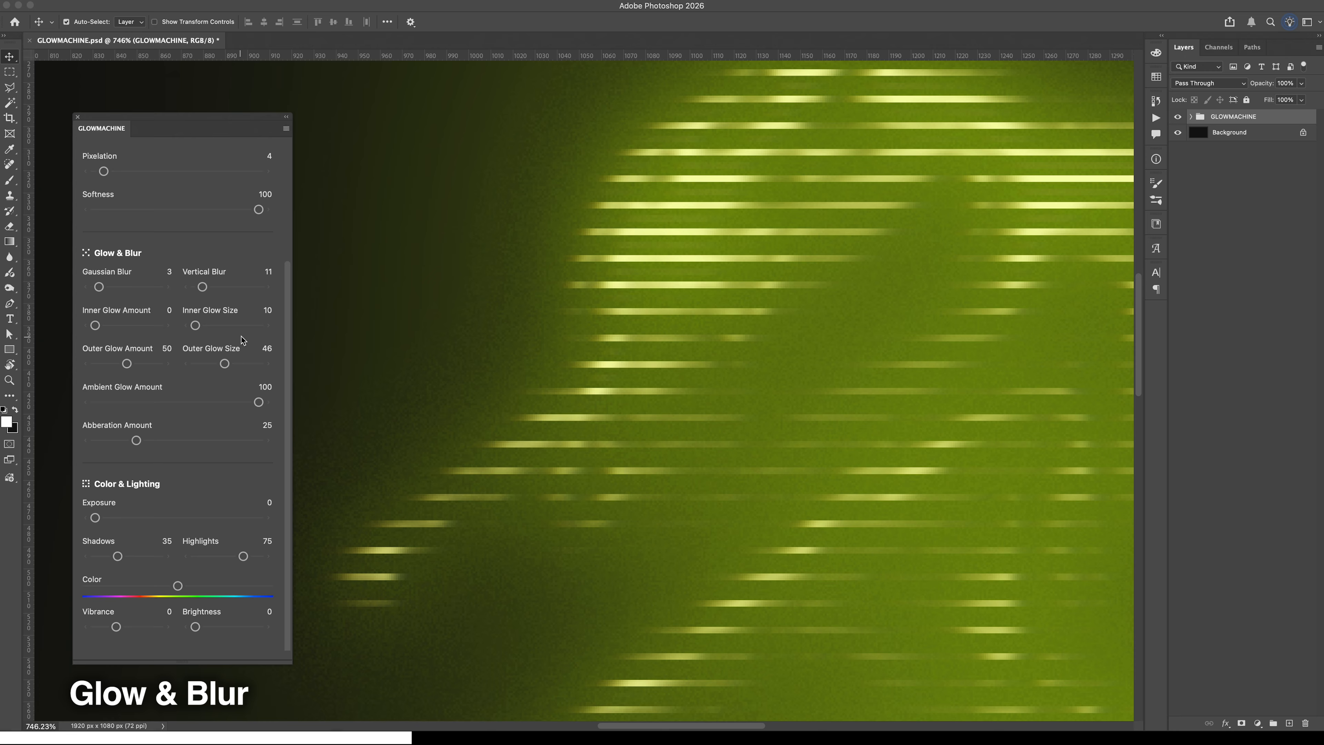
{"action": "left_click_drag", "start_coordinate": [115, 327], "coordinate": [168, 333]}
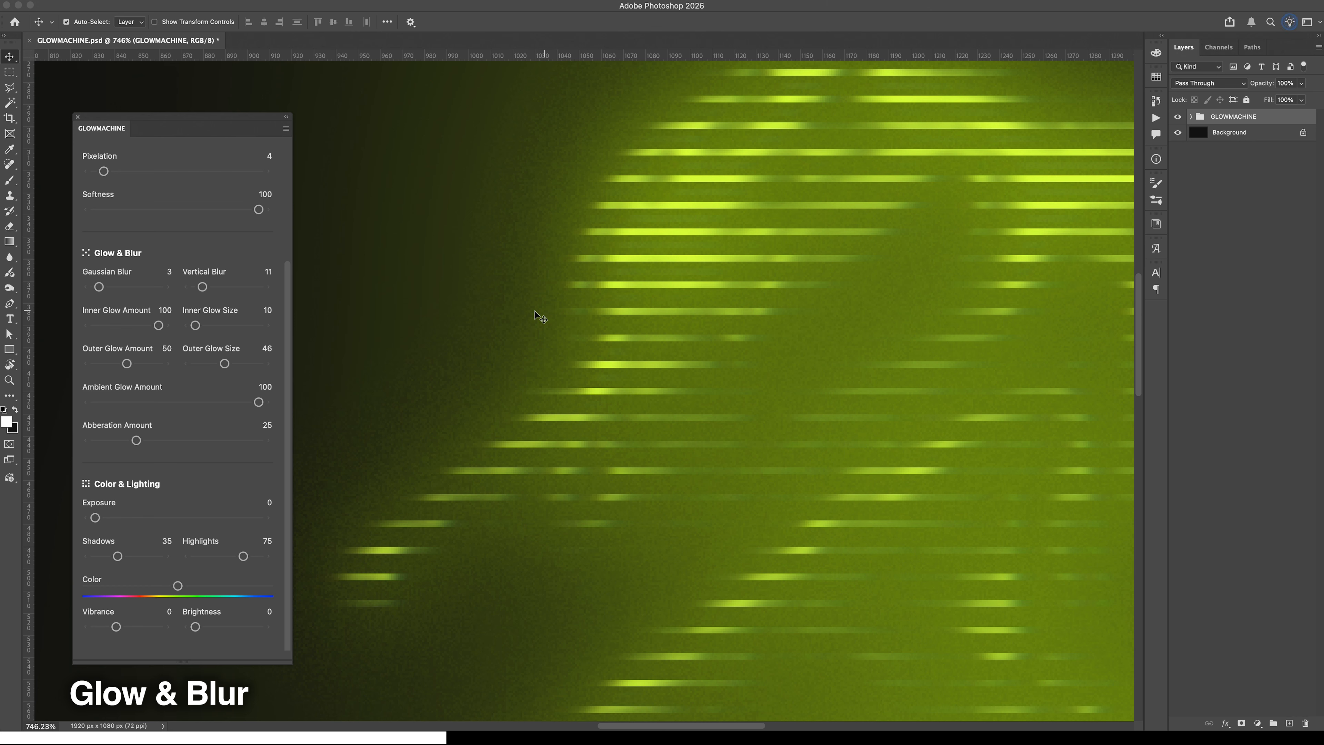
{"action": "mouse_move", "coordinate": [132, 328]}
{"action": "left_mouse_down"}
{"action": "mouse_move", "coordinate": [103, 327]}
{"action": "mouse_move", "coordinate": [124, 327]}
{"action": "left_mouse_up"}
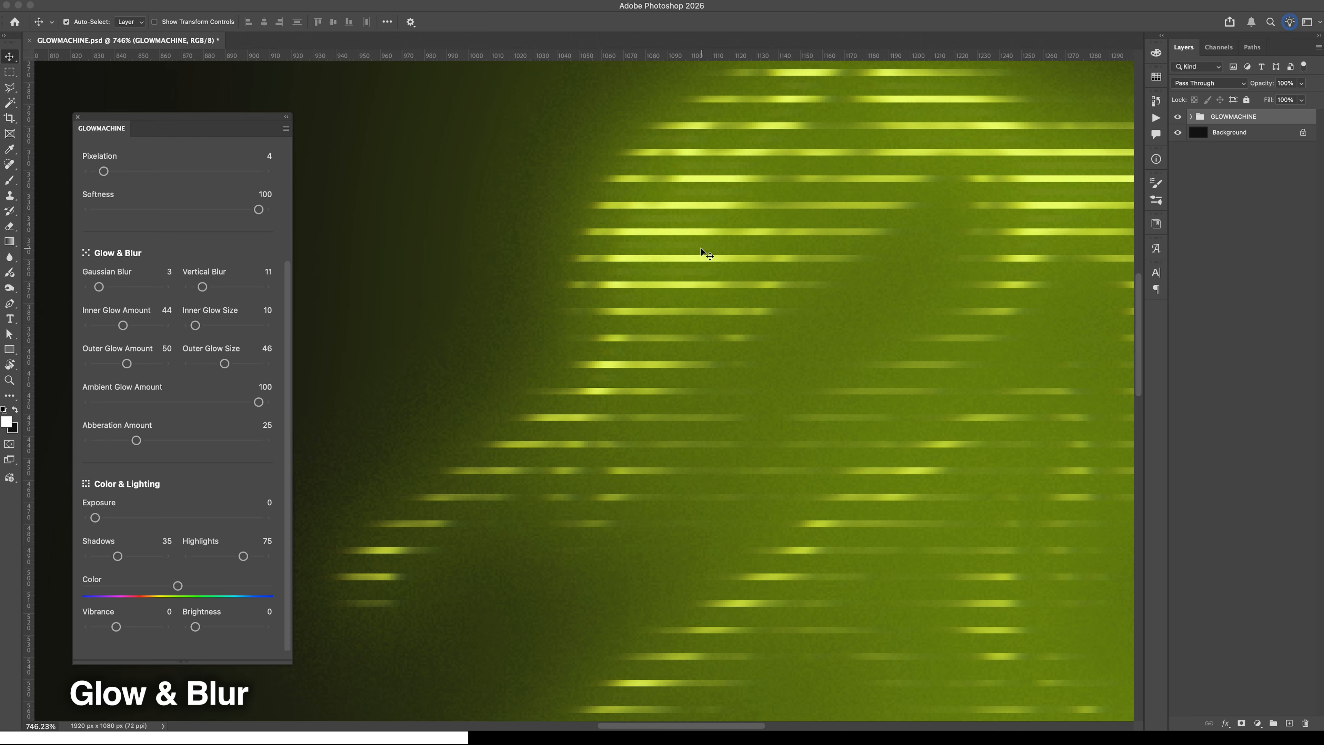
{"action": "left_click_drag", "start_coordinate": [123, 325], "coordinate": [235, 331]}
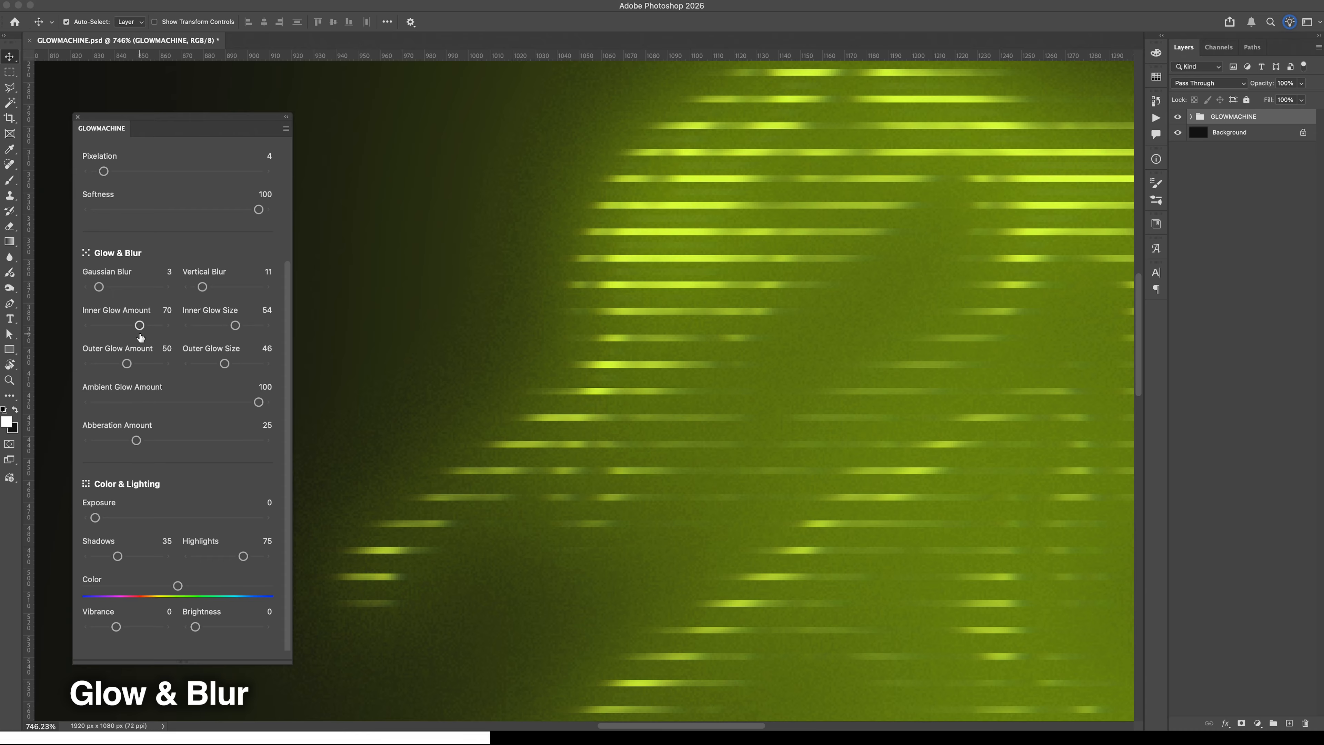
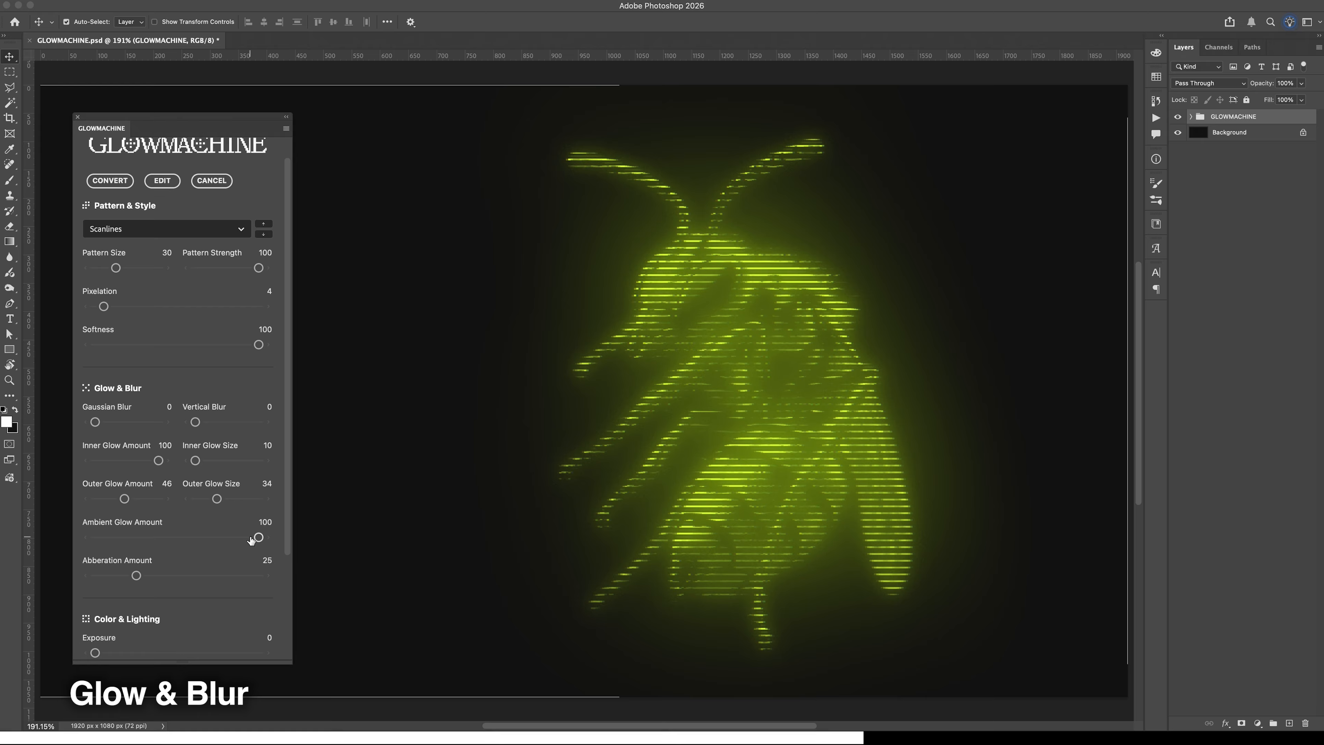
Compare Ambient Glow Amount at 87 and 42, then set it to 58.
{"action": "mouse_move", "coordinate": [259, 537]}
{"action": "left_mouse_down"}
{"action": "mouse_move", "coordinate": [154, 540]}
{"action": "mouse_move", "coordinate": [237, 539]}
{"action": "left_mouse_up"}
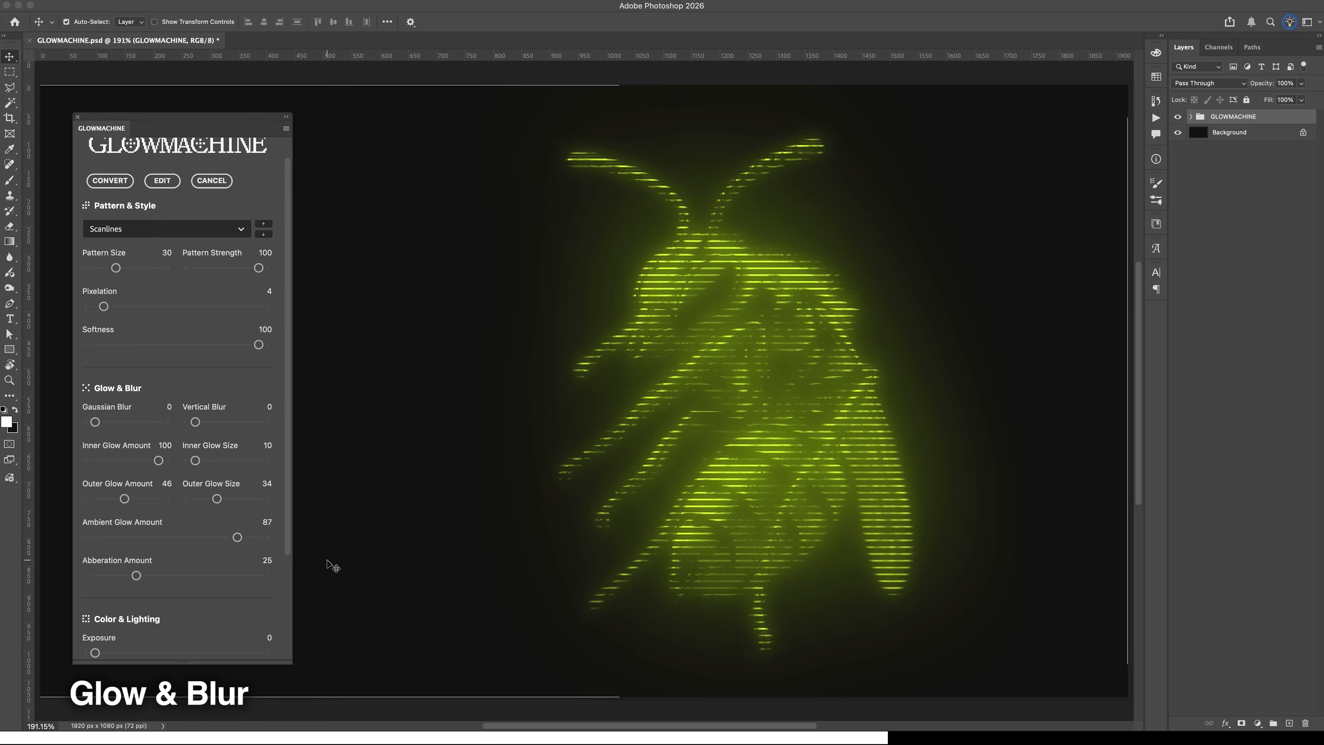
{"action": "left_click_drag", "start_coordinate": [135, 540], "coordinate": [164, 538]}
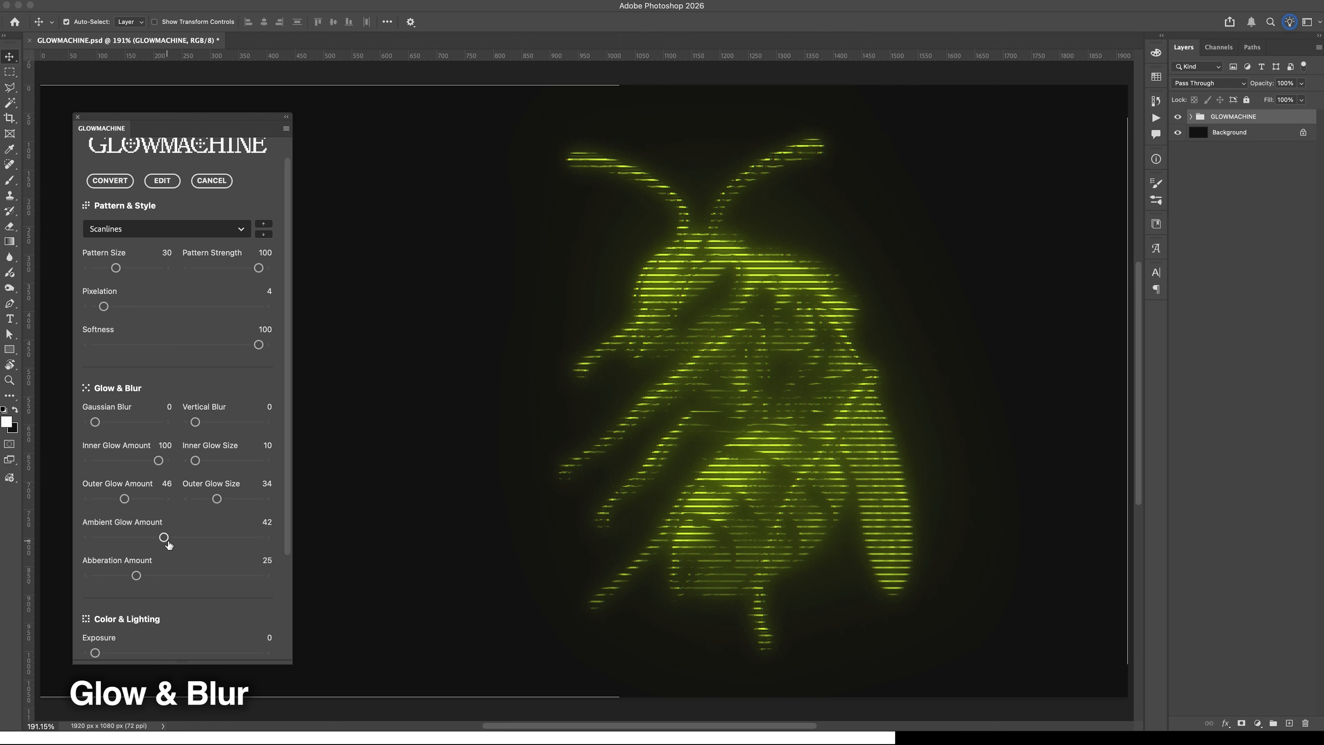
{"action": "left_click", "coordinate": [229, 538]}
{"action": "left_click_drag", "start_coordinate": [212, 541], "coordinate": [189, 538]}
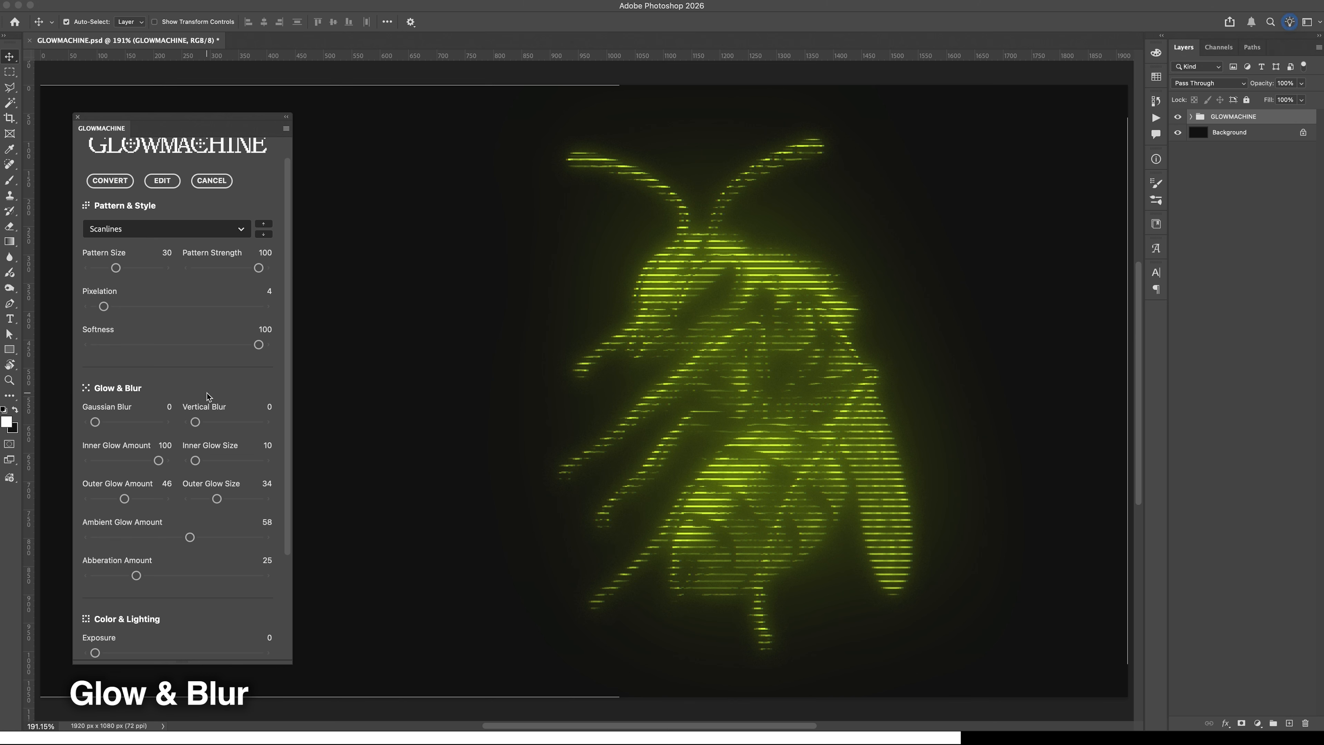
Examine the color fringes on the wasp's legs up close and set Softness to 0.
{"action": "scroll", "coordinate": [209, 390], "scroll_direction": "down", "scroll_amount": 5}
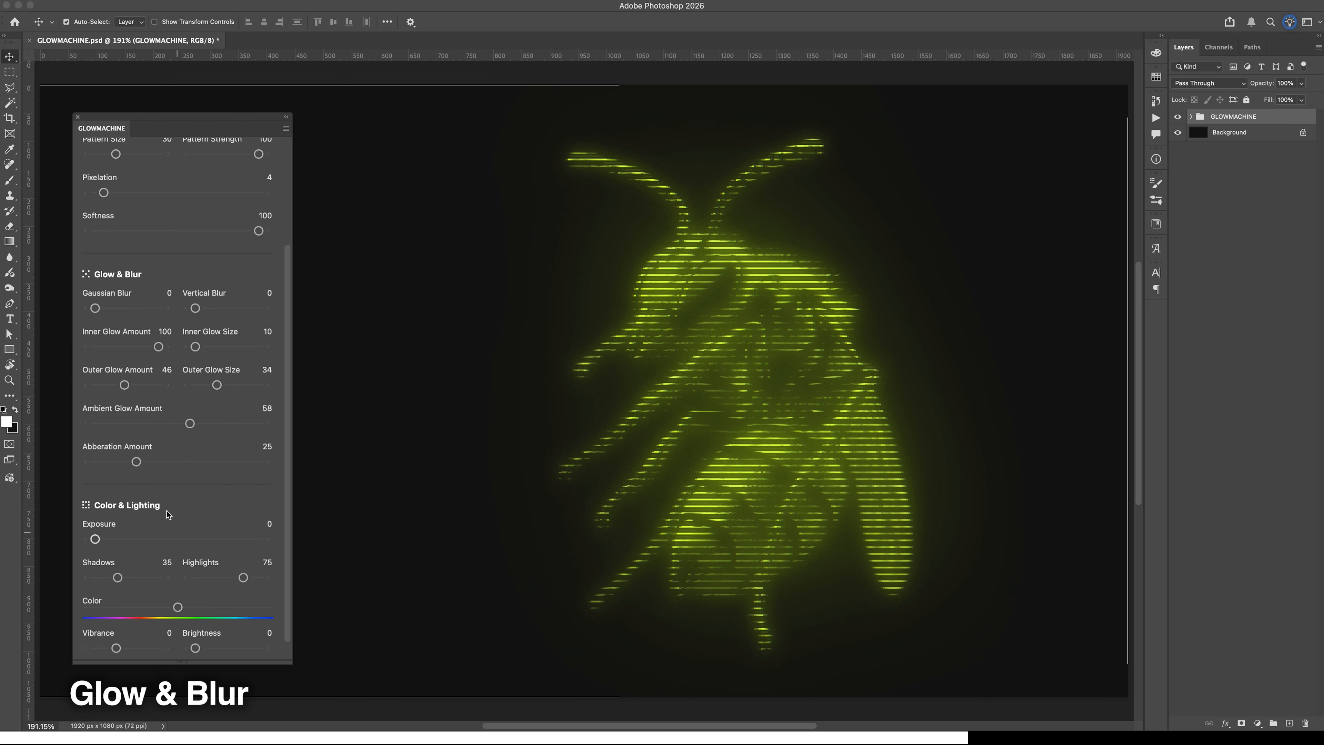
{"action": "scroll", "coordinate": [146, 510], "scroll_direction": "down", "scroll_amount": 1}
{"action": "scroll", "coordinate": [621, 475], "scroll_direction": "up", "scroll_amount": 10}
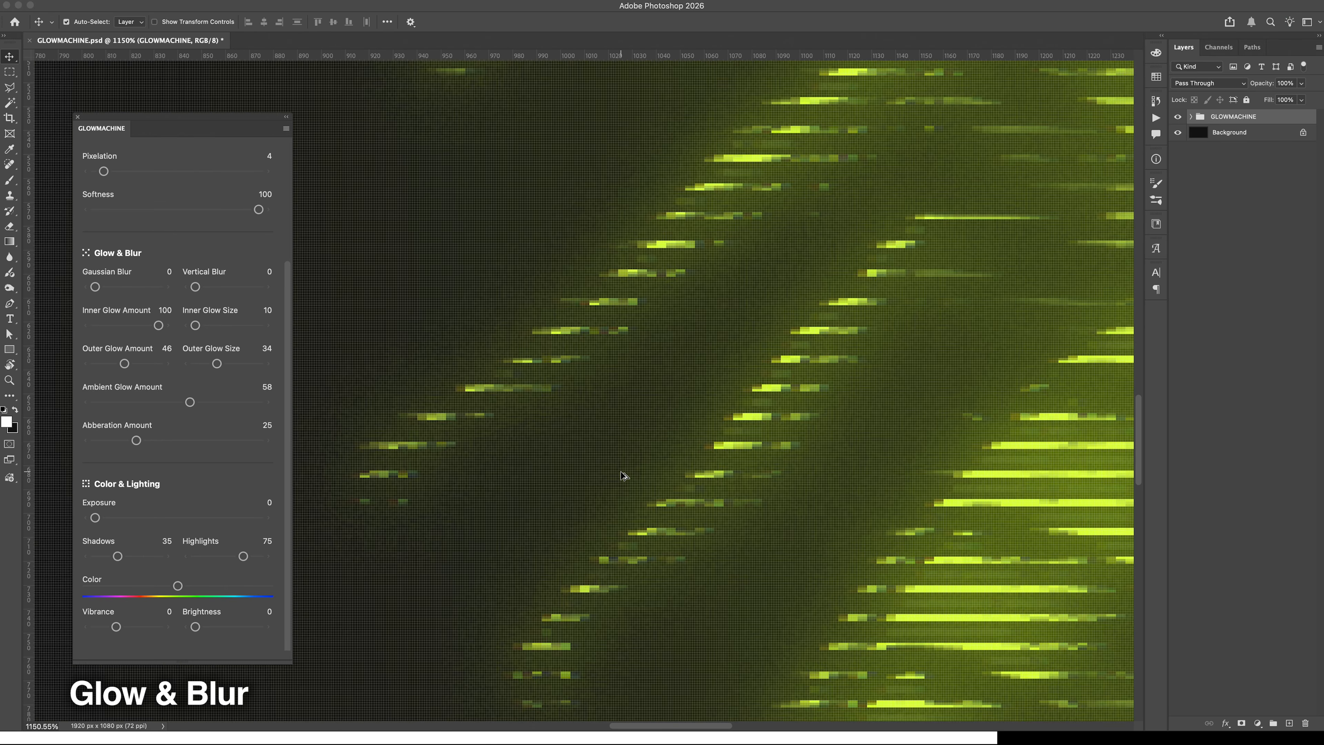
{"action": "scroll", "coordinate": [609, 476], "scroll_direction": "down", "scroll_amount": 3}
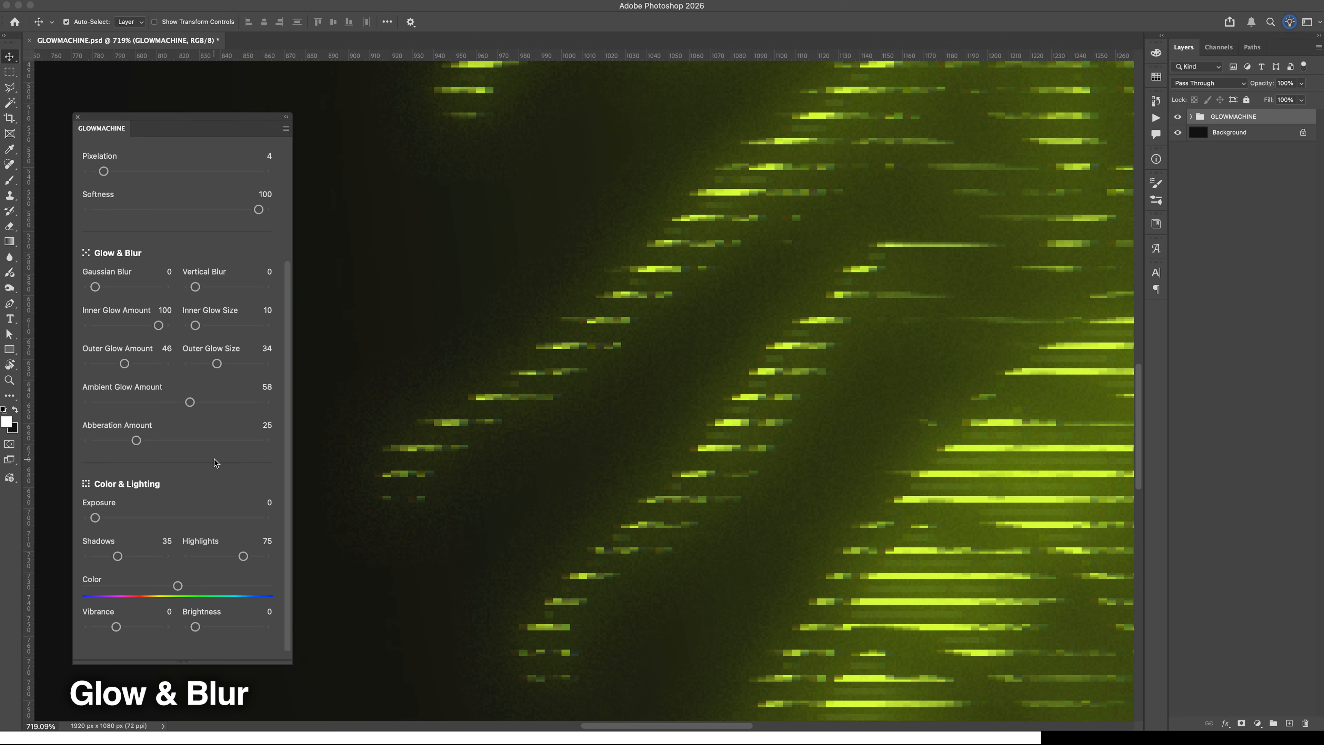
{"action": "left_click_drag", "start_coordinate": [259, 210], "coordinate": [86, 215]}
{"action": "scroll", "coordinate": [623, 389], "scroll_direction": "down", "scroll_amount": 3}
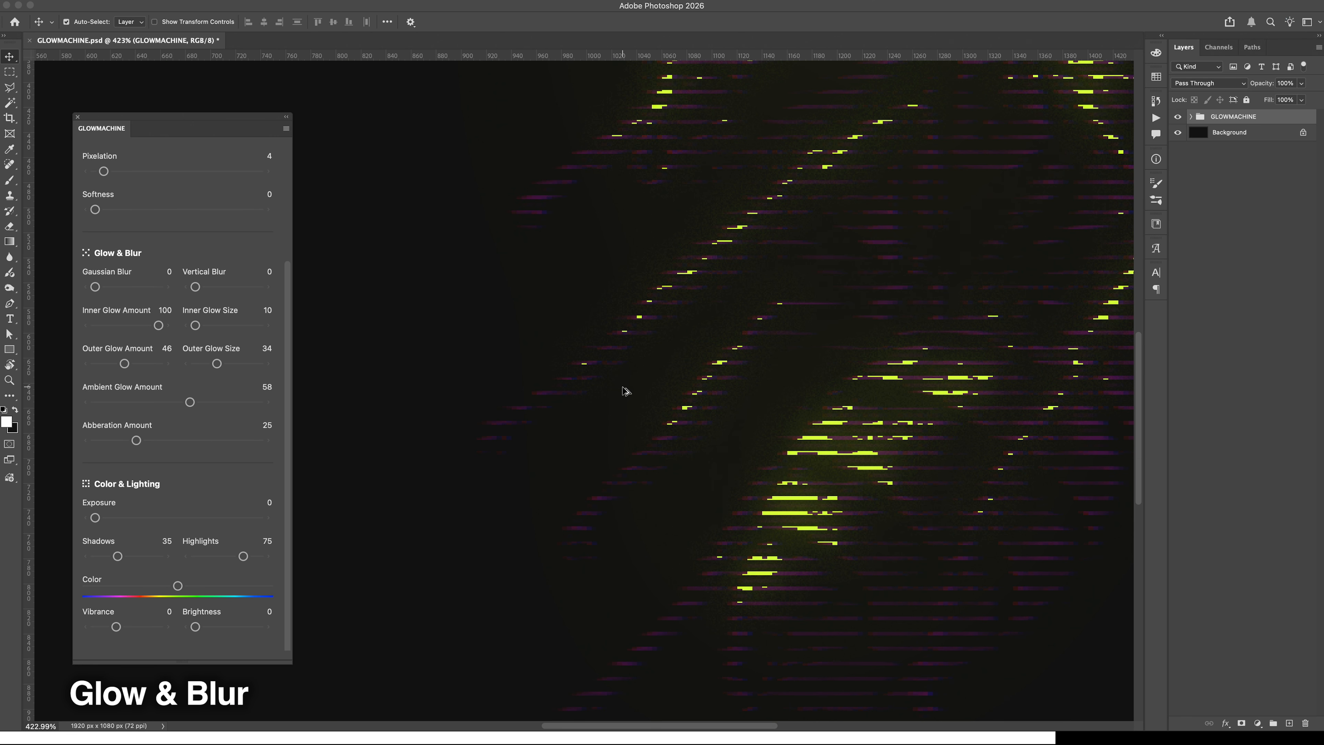
Compare an Abberation Amount of 0 with 100 on the wasp's body.
{"action": "scroll", "coordinate": [623, 388], "scroll_direction": "right", "scroll_amount": 5}
{"action": "left_click_drag", "start_coordinate": [136, 441], "coordinate": [94, 447]}
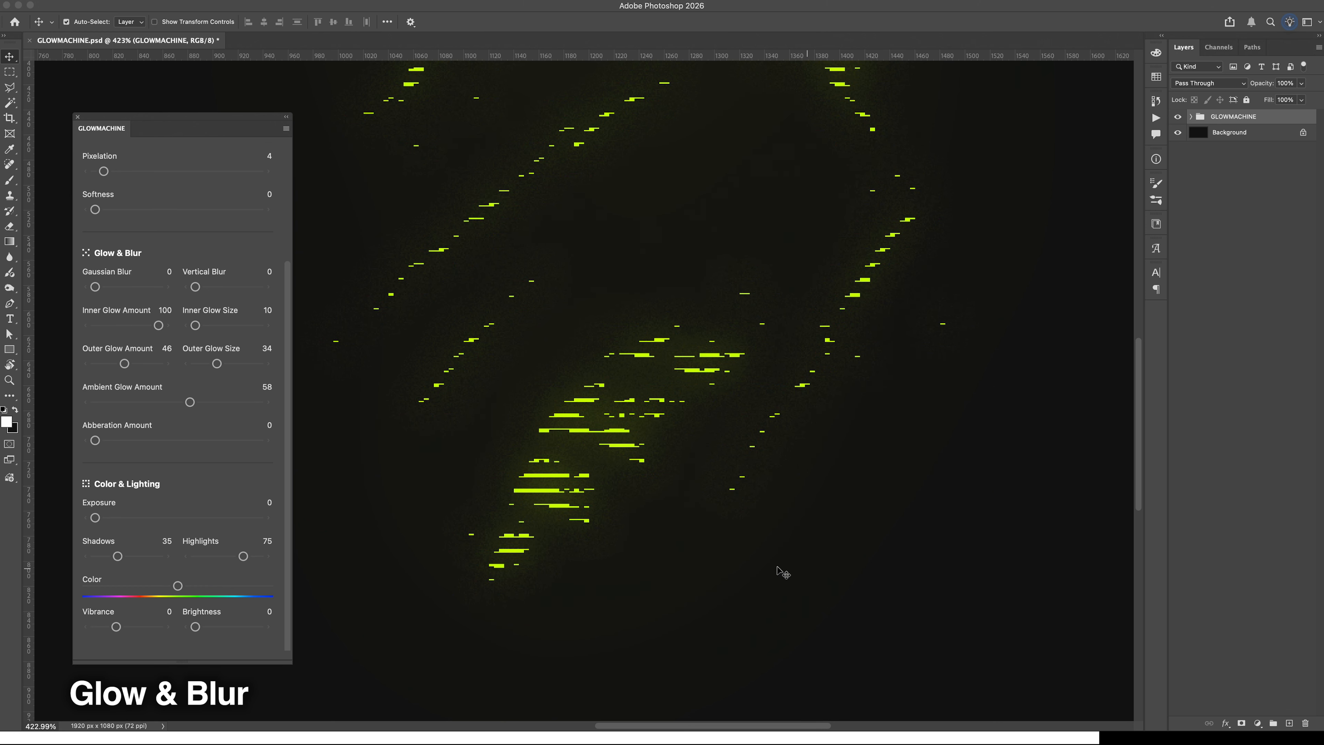
{"action": "left_click_drag", "start_coordinate": [95, 441], "coordinate": [284, 458]}
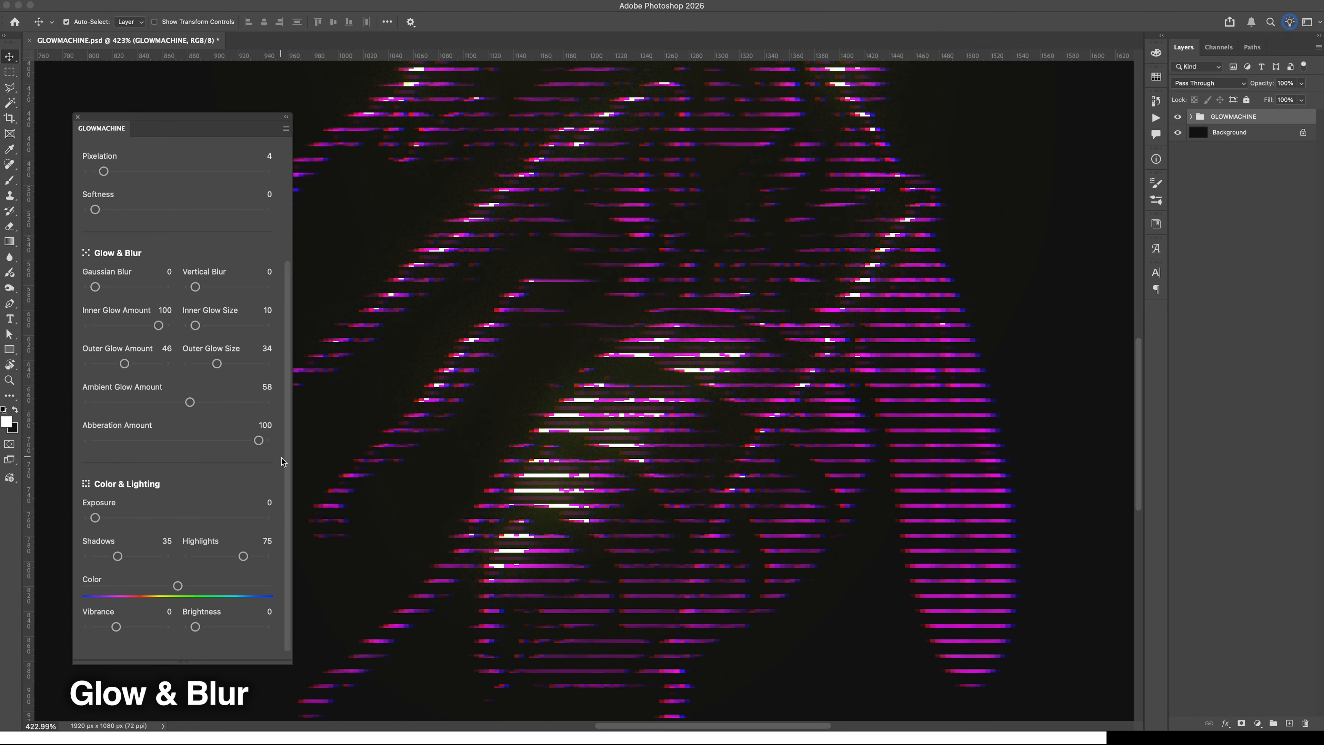
{"action": "scroll", "coordinate": [710, 492], "scroll_direction": "down", "scroll_amount": 3}
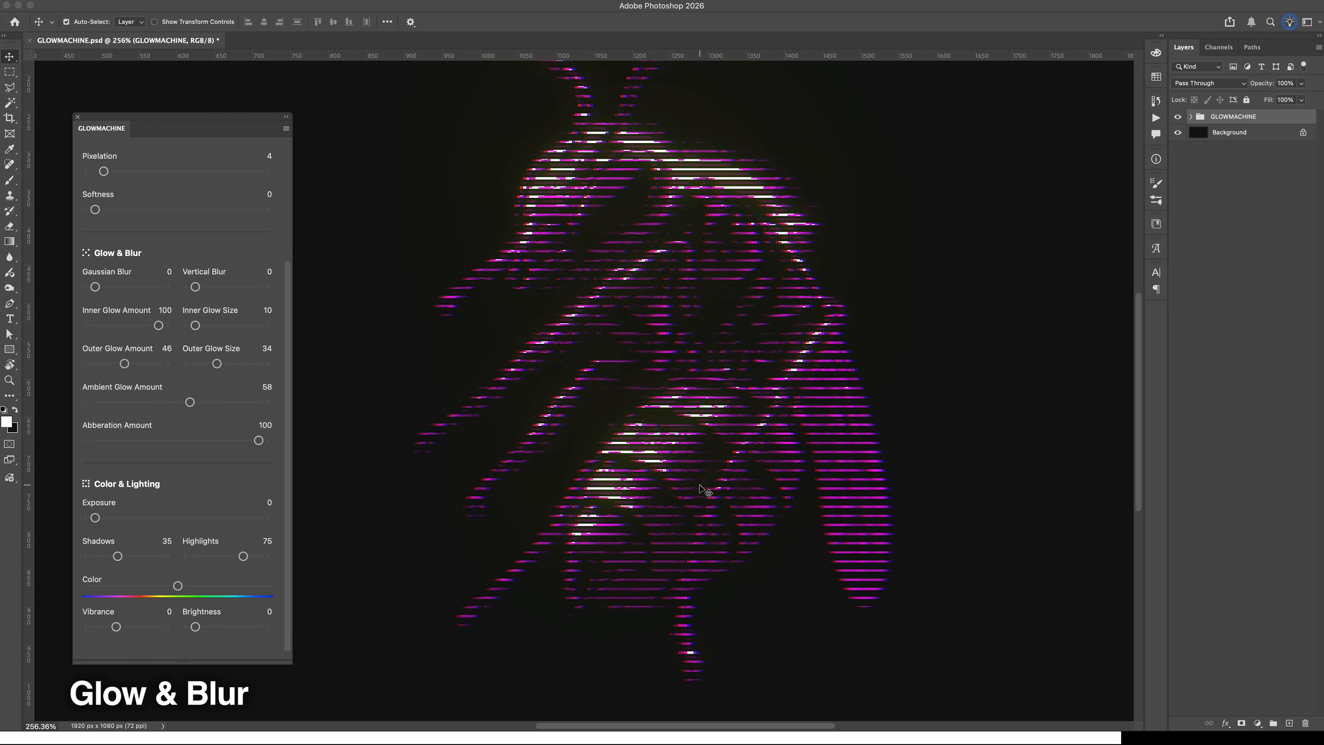
Restore Softness to 100 with Abberation Amount at 100, and examine the color fringes around the antennae.
{"action": "mouse_move", "coordinate": [257, 440]}
{"action": "left_mouse_down"}
{"action": "mouse_move", "coordinate": [140, 442]}
{"action": "mouse_move", "coordinate": [204, 440]}
{"action": "mouse_move", "coordinate": [165, 441]}
{"action": "left_mouse_up"}
{"action": "left_click_drag", "start_coordinate": [95, 209], "coordinate": [258, 209]}
{"action": "left_click_drag", "start_coordinate": [166, 441], "coordinate": [259, 440]}
{"action": "scroll", "coordinate": [652, 462], "scroll_direction": "up", "scroll_amount": 5}
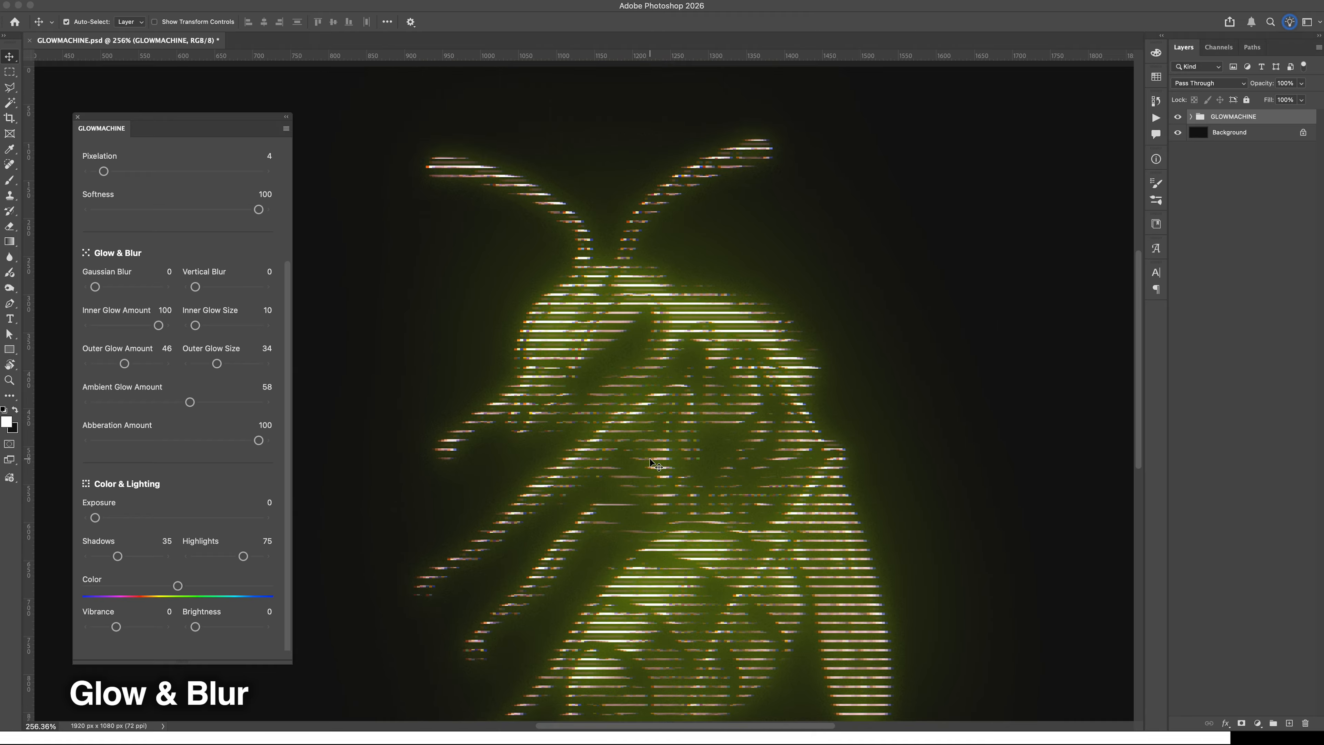
{"action": "scroll", "coordinate": [620, 332], "scroll_direction": "up", "scroll_amount": 8}
{"action": "scroll", "coordinate": [621, 334], "scroll_direction": "down", "scroll_amount": 5}
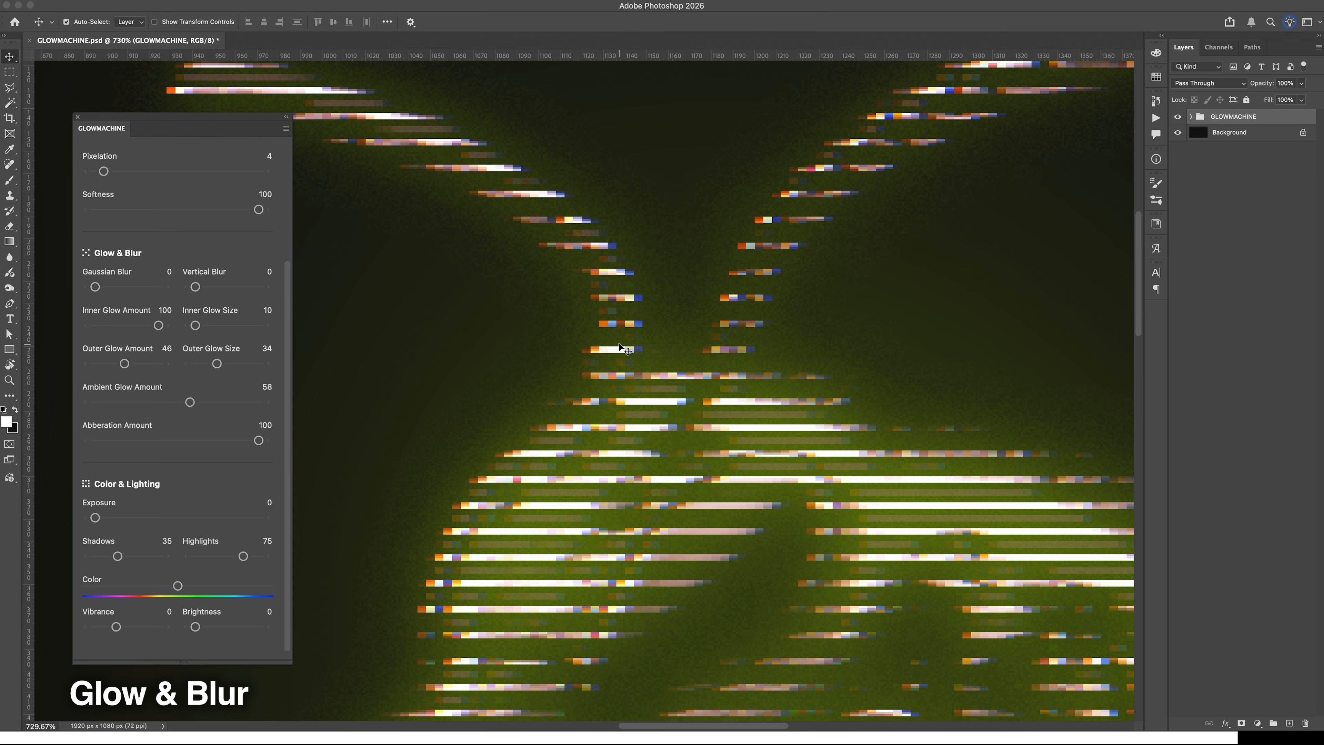
{"action": "scroll", "coordinate": [626, 341], "scroll_direction": "down", "scroll_amount": 6}
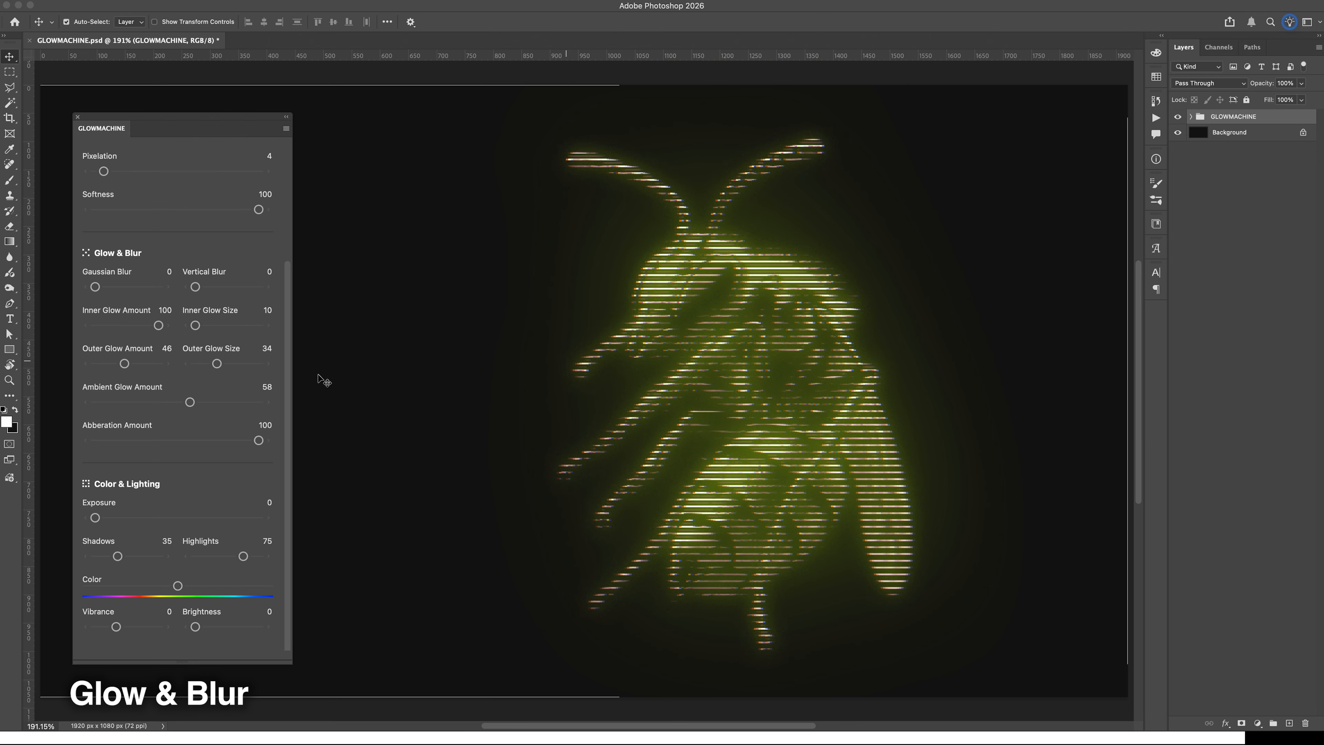
Reduce the Abberation Amount to 39, then set it to 50.
{"action": "mouse_move", "coordinate": [259, 441]}
{"action": "left_mouse_down"}
{"action": "mouse_move", "coordinate": [63, 450]}
{"action": "mouse_move", "coordinate": [258, 441]}
{"action": "left_mouse_up"}
{"action": "left_click_drag", "start_coordinate": [218, 447], "coordinate": [257, 439]}
{"action": "left_click_drag", "start_coordinate": [258, 440], "coordinate": [160, 447]}
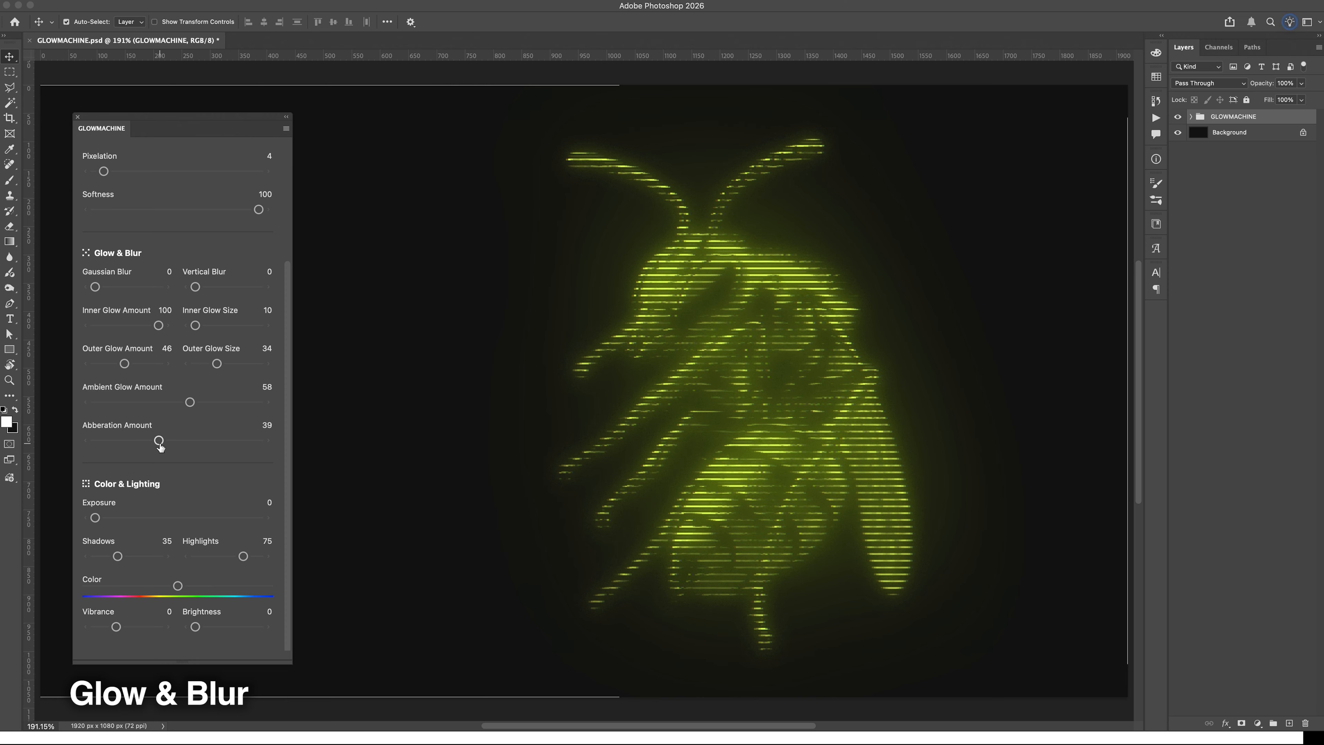
{"action": "left_click_drag", "start_coordinate": [160, 447], "coordinate": [177, 447]}
Set Outer Glow Amount to 88, Outer Glow Size to 17 and Ambient Glow Amount to 78.
{"action": "left_click", "coordinate": [150, 364]}
{"action": "left_click_drag", "start_coordinate": [190, 402], "coordinate": [223, 402]}
{"action": "left_click_drag", "start_coordinate": [217, 363], "coordinate": [206, 363]}
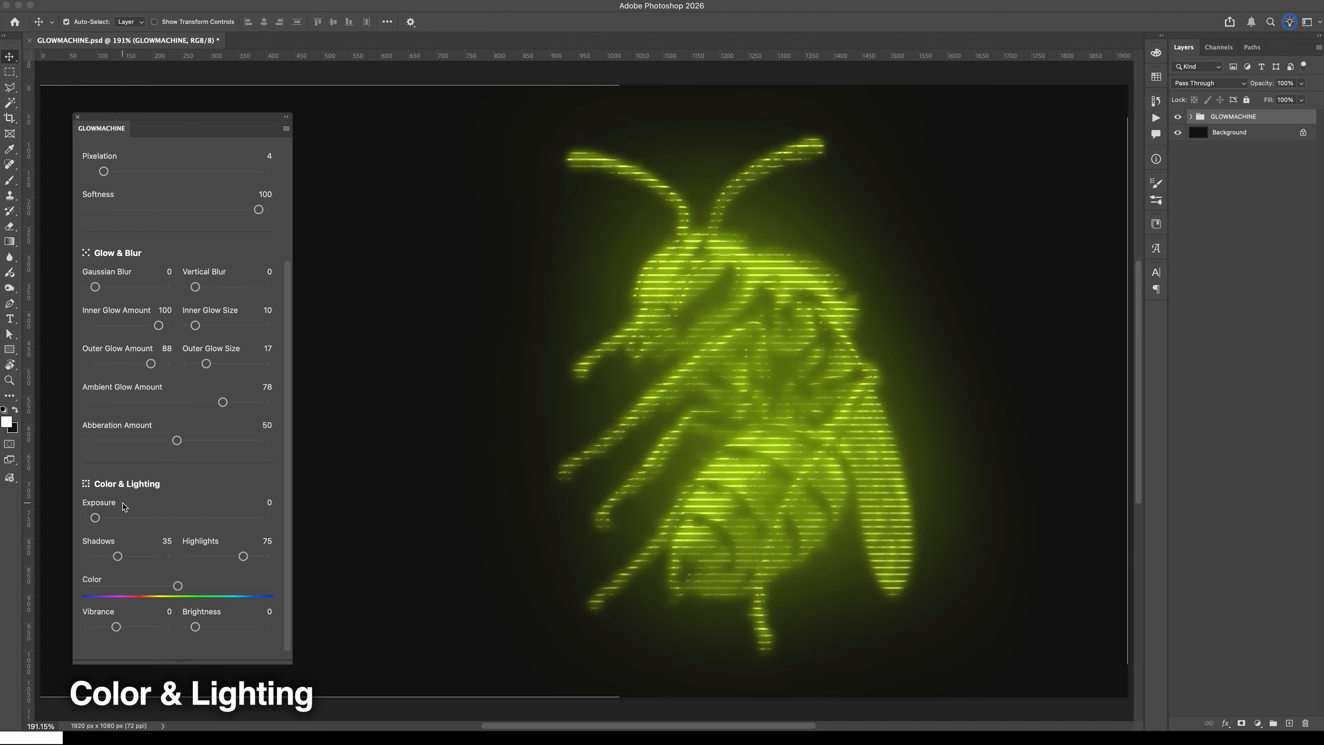
Try increasing the Exposure in stages to 5, 15 and 19.
{"action": "scroll", "coordinate": [127, 498], "scroll_direction": "up", "scroll_amount": 3}
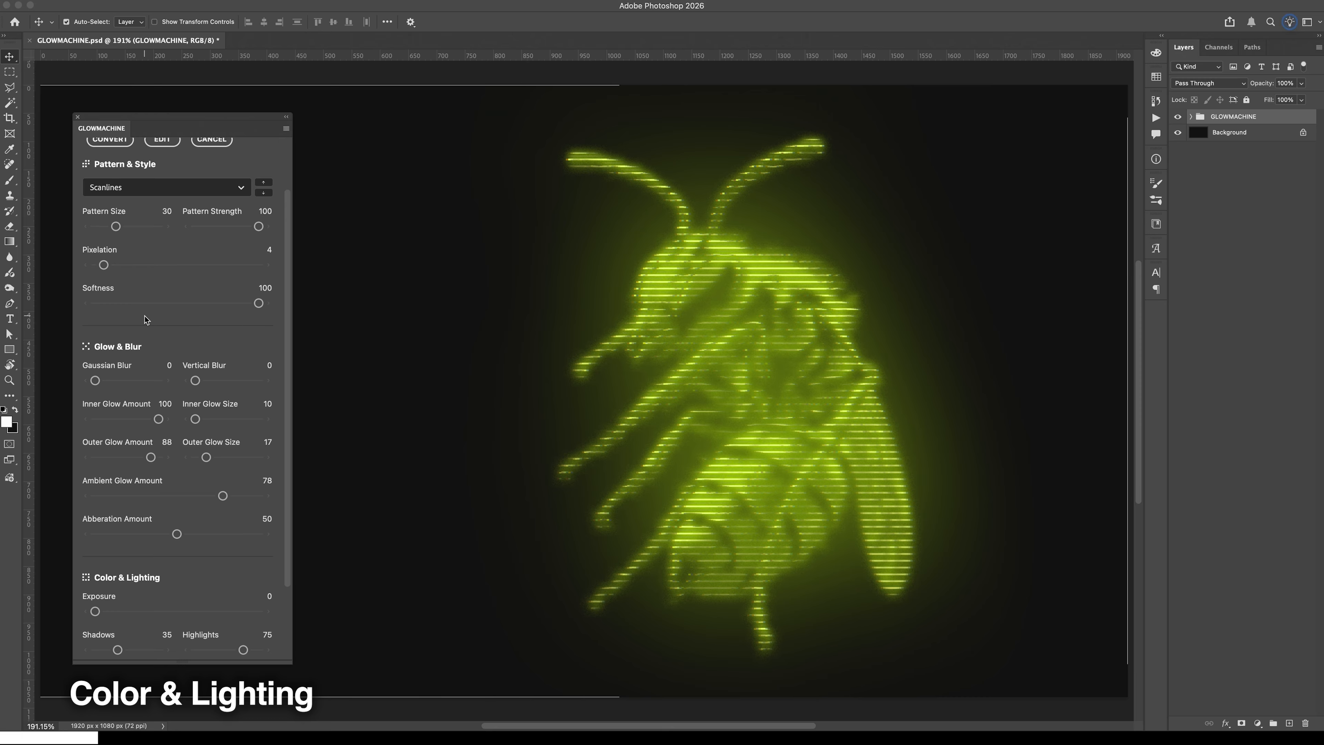
{"action": "scroll", "coordinate": [146, 319], "scroll_direction": "down", "scroll_amount": 3}
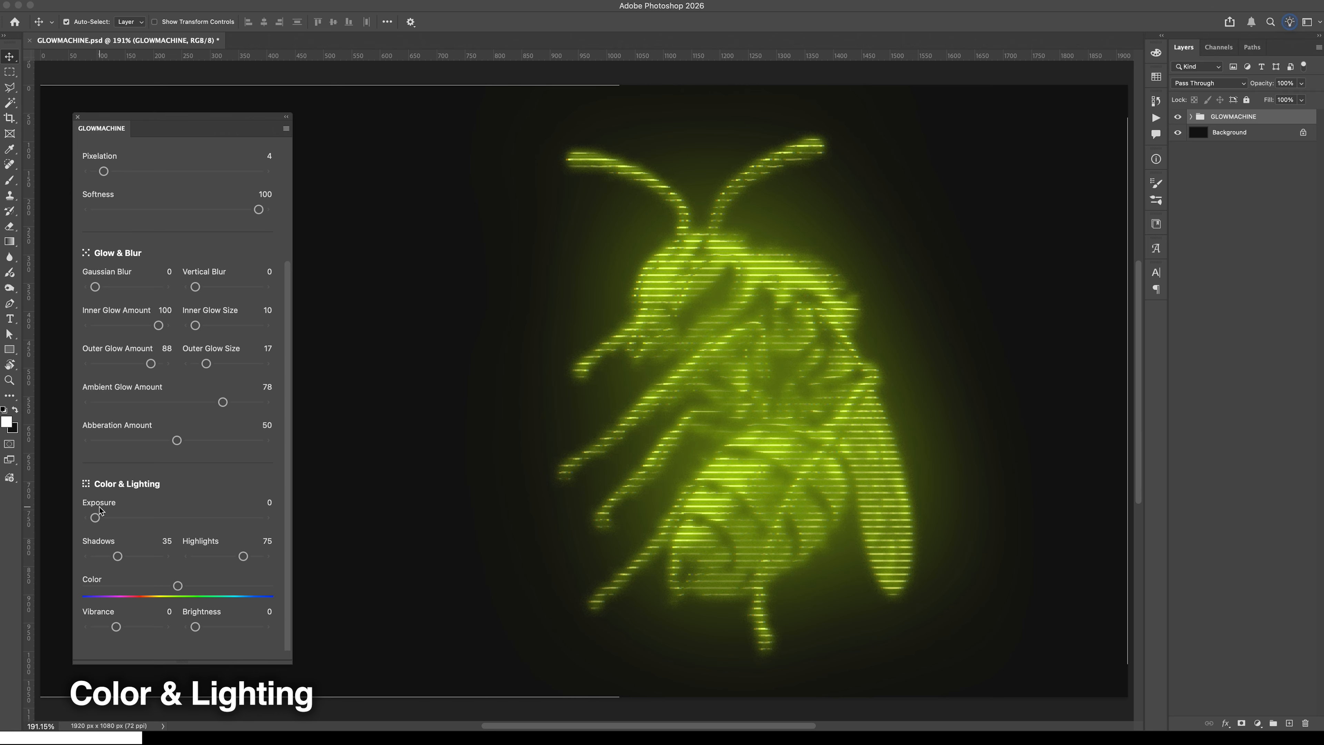
{"action": "left_click_drag", "start_coordinate": [95, 518], "coordinate": [137, 517]}
{"action": "scroll", "coordinate": [163, 365], "scroll_direction": "up", "scroll_amount": 5}
{"action": "left_click", "coordinate": [163, 206]}
{"action": "scroll", "coordinate": [186, 320], "scroll_direction": "down", "scroll_amount": 4}
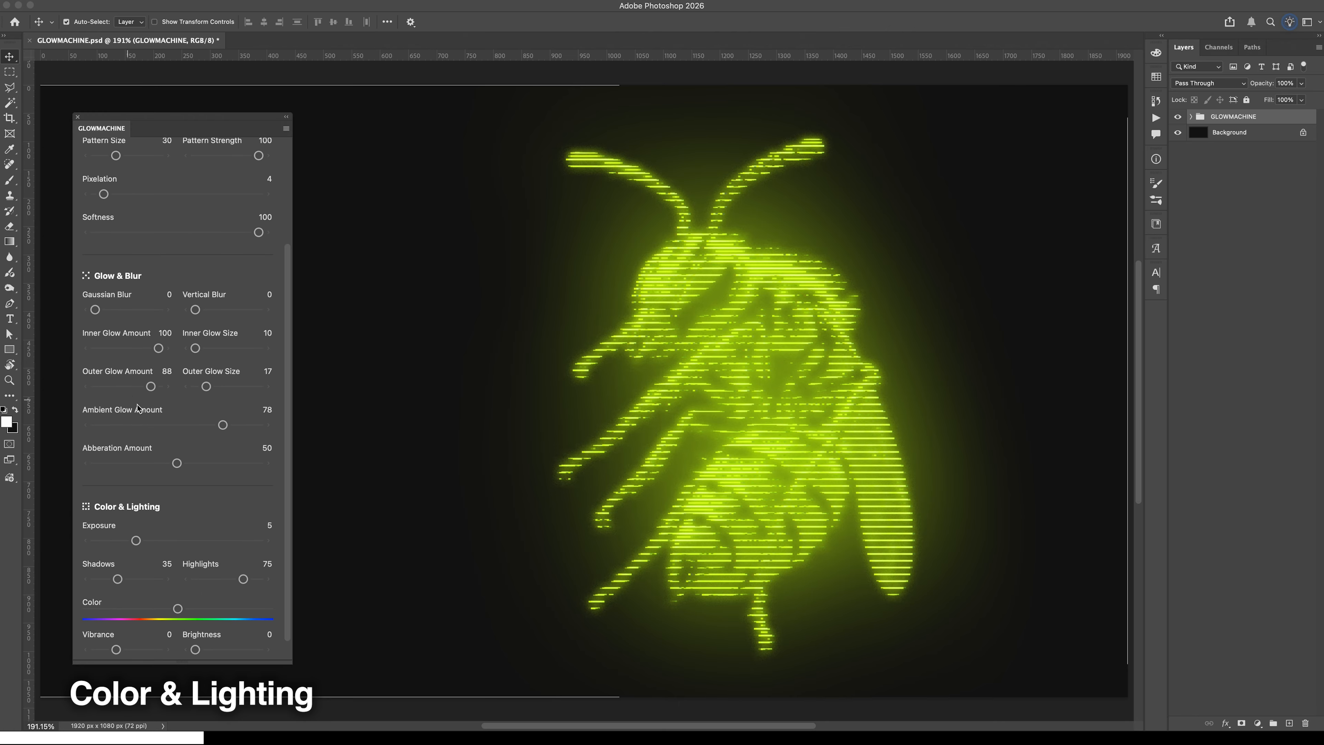
{"action": "scroll", "coordinate": [139, 407], "scroll_direction": "down", "scroll_amount": 1}
{"action": "left_click_drag", "start_coordinate": [136, 518], "coordinate": [223, 523]}
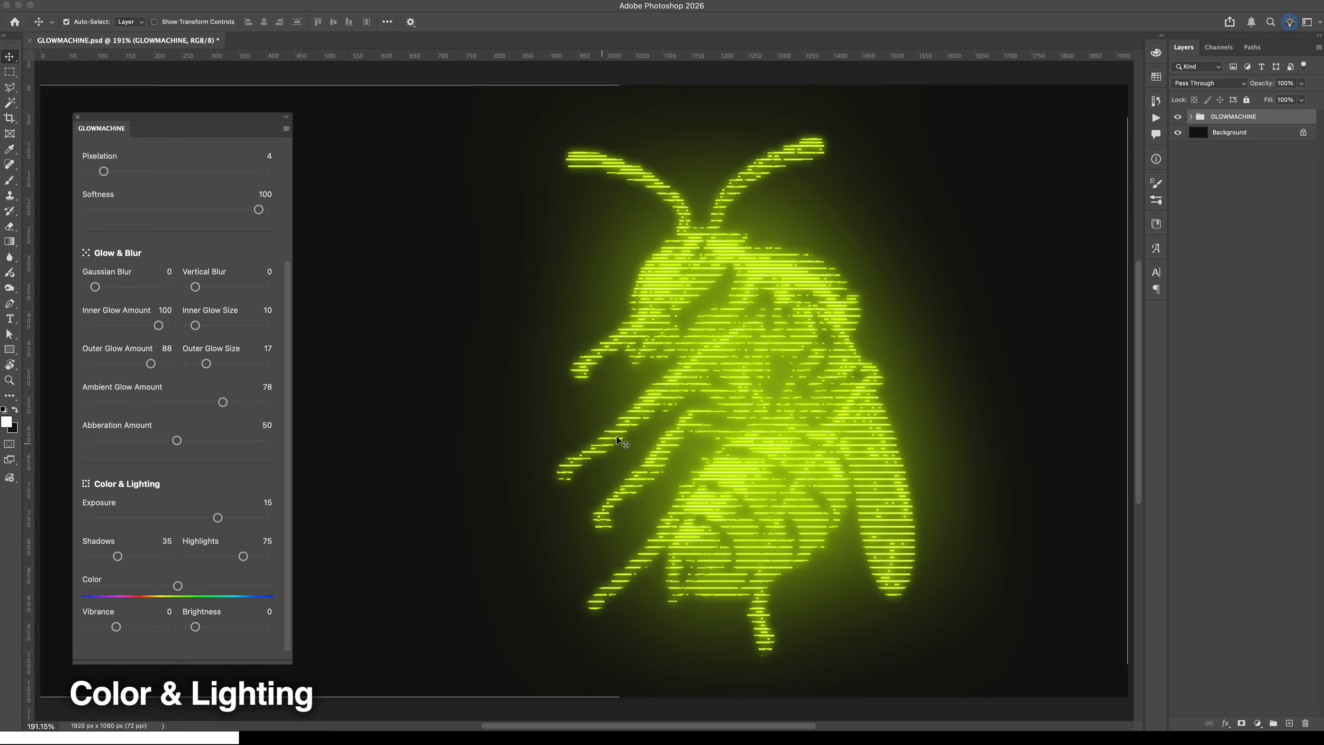
{"action": "left_click_drag", "start_coordinate": [218, 517], "coordinate": [248, 520]}
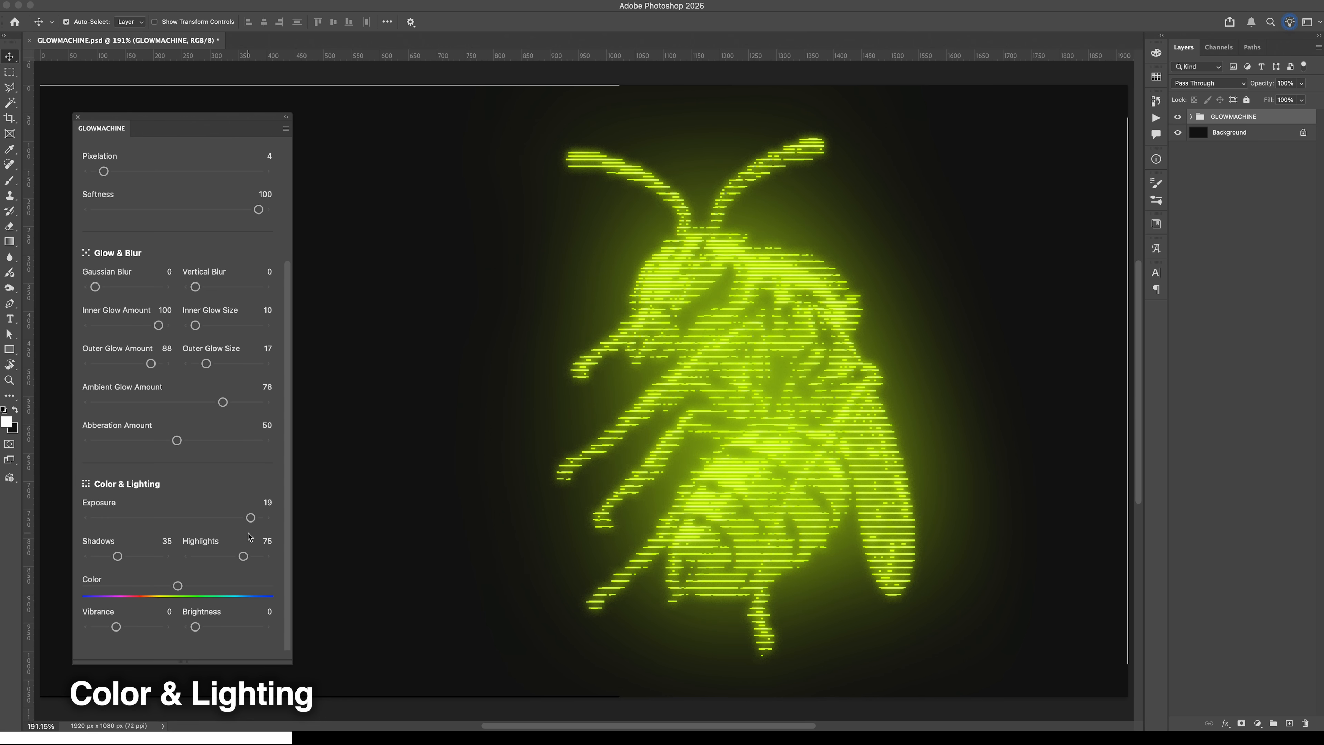
Set Exposure to 2 and Abberation Amount to 0, with Shadows and Highlights both at 100.
{"action": "left_click_drag", "start_coordinate": [250, 518], "coordinate": [158, 558]}
{"action": "left_click_drag", "start_coordinate": [243, 556], "coordinate": [259, 569]}
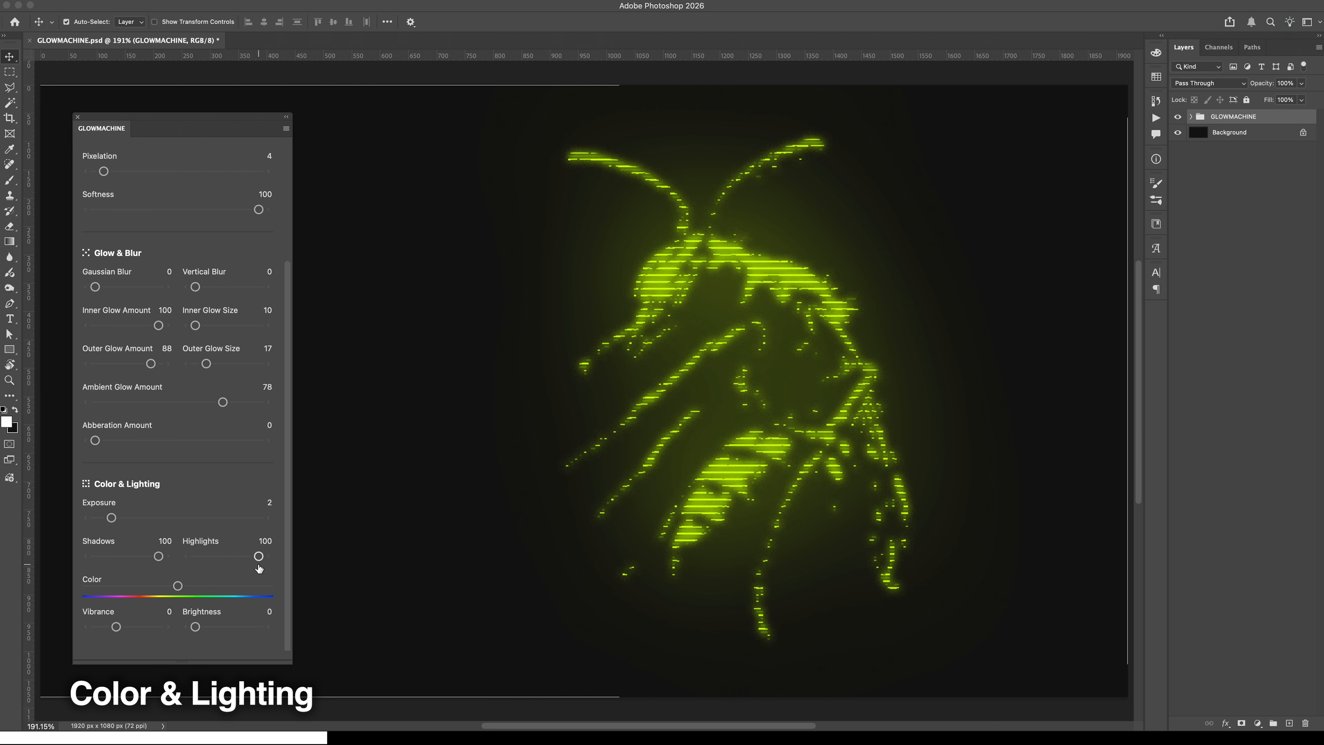
Lower the Shadows setting to 89 for the glowing wasp.
{"action": "left_click_drag", "start_coordinate": [159, 556], "coordinate": [152, 556]}
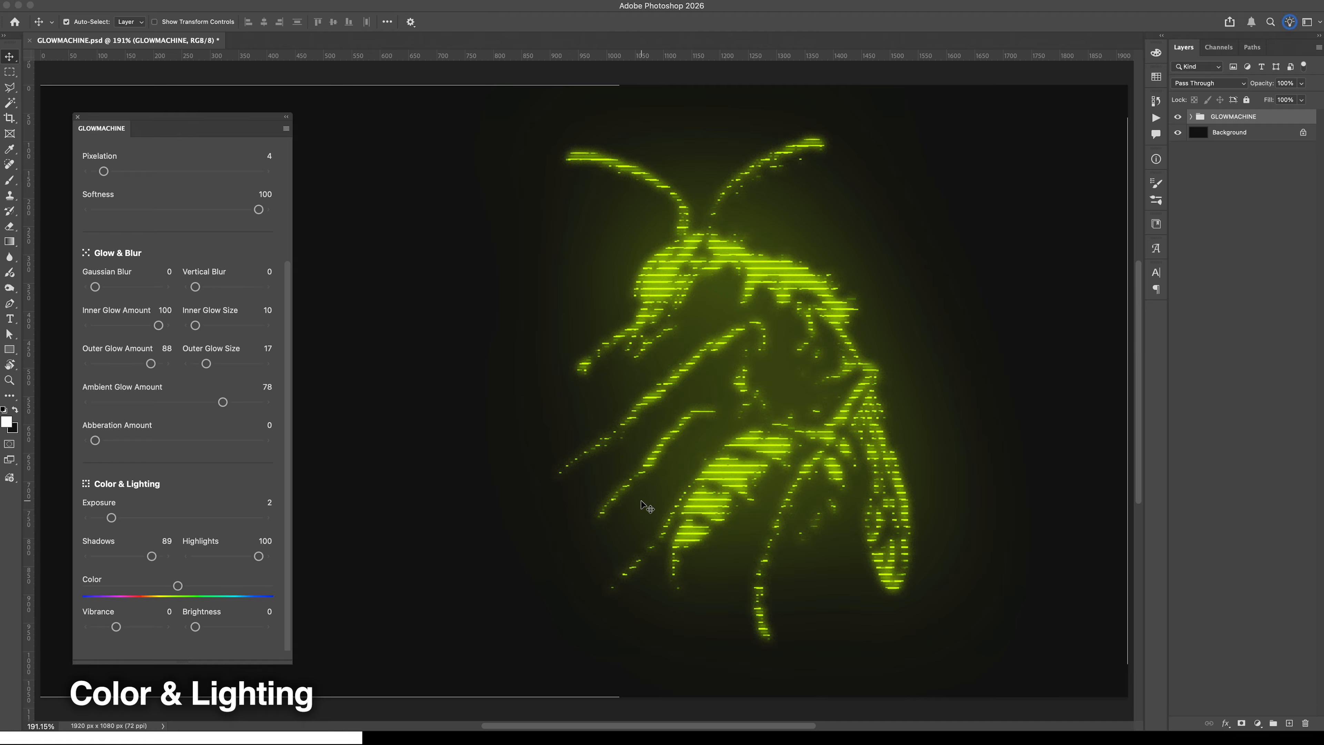
{"action": "scroll", "coordinate": [358, 594], "scroll_direction": "down", "scroll_amount": 1}
{"action": "scroll", "coordinate": [174, 563], "scroll_direction": "up", "scroll_amount": 1}
{"action": "left_click", "coordinate": [101, 556]}
{"action": "left_click", "coordinate": [152, 556]}
Try Highlights at 13, and settle on Exposure 2, Shadows 61, Highlights 40 and an emerald green Color.
{"action": "left_click_drag", "start_coordinate": [259, 555], "coordinate": [208, 562]}
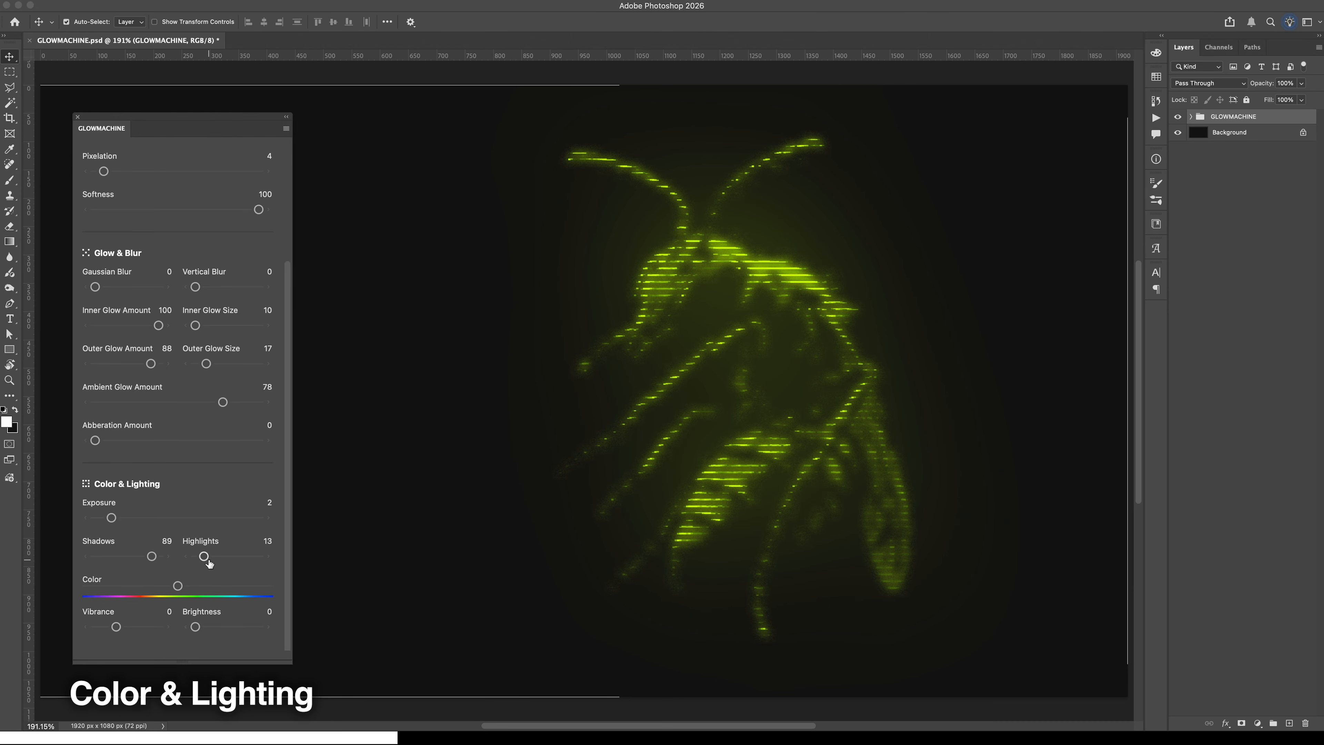
{"action": "left_click_drag", "start_coordinate": [111, 517], "coordinate": [128, 556]}
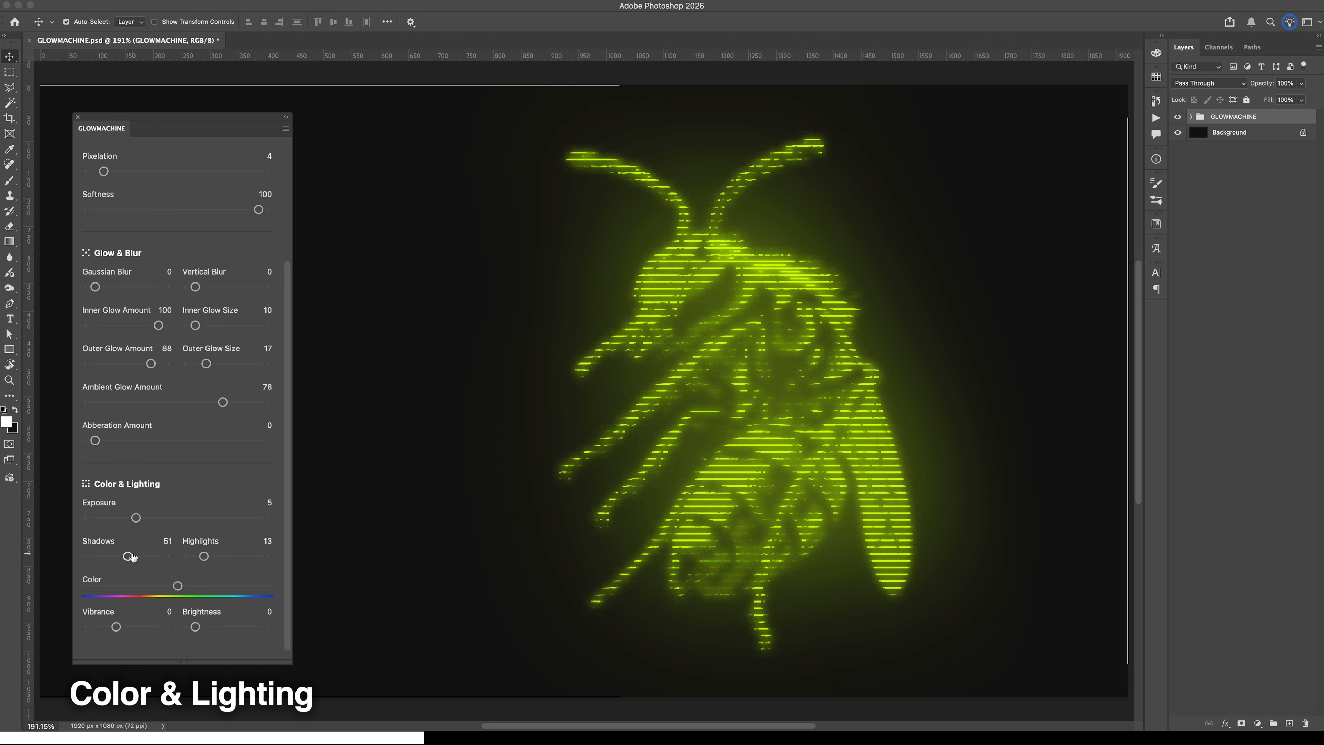
{"action": "left_click_drag", "start_coordinate": [202, 556], "coordinate": [219, 588]}
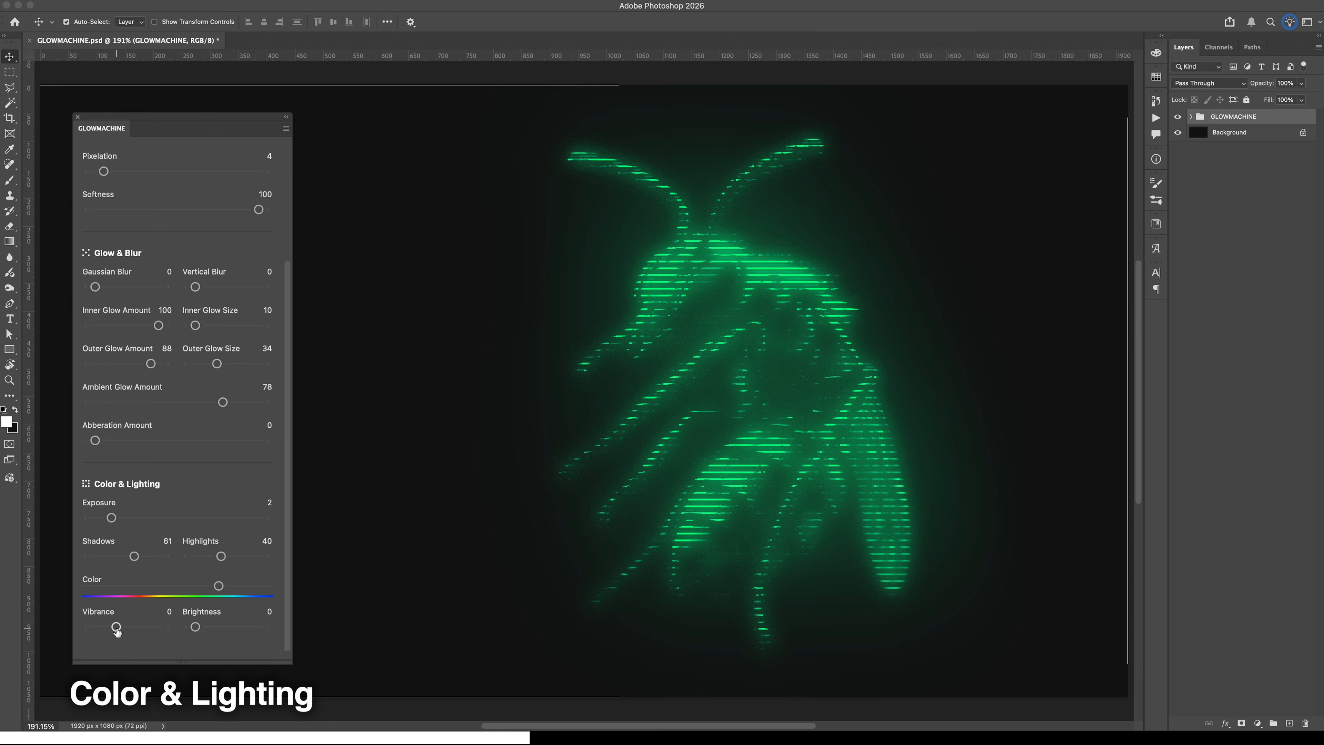
Try Vibrance at 100, 7 and 77, finally setting it to 89 with the Color shifted towards teal.
{"action": "left_click_drag", "start_coordinate": [116, 630], "coordinate": [159, 630]}
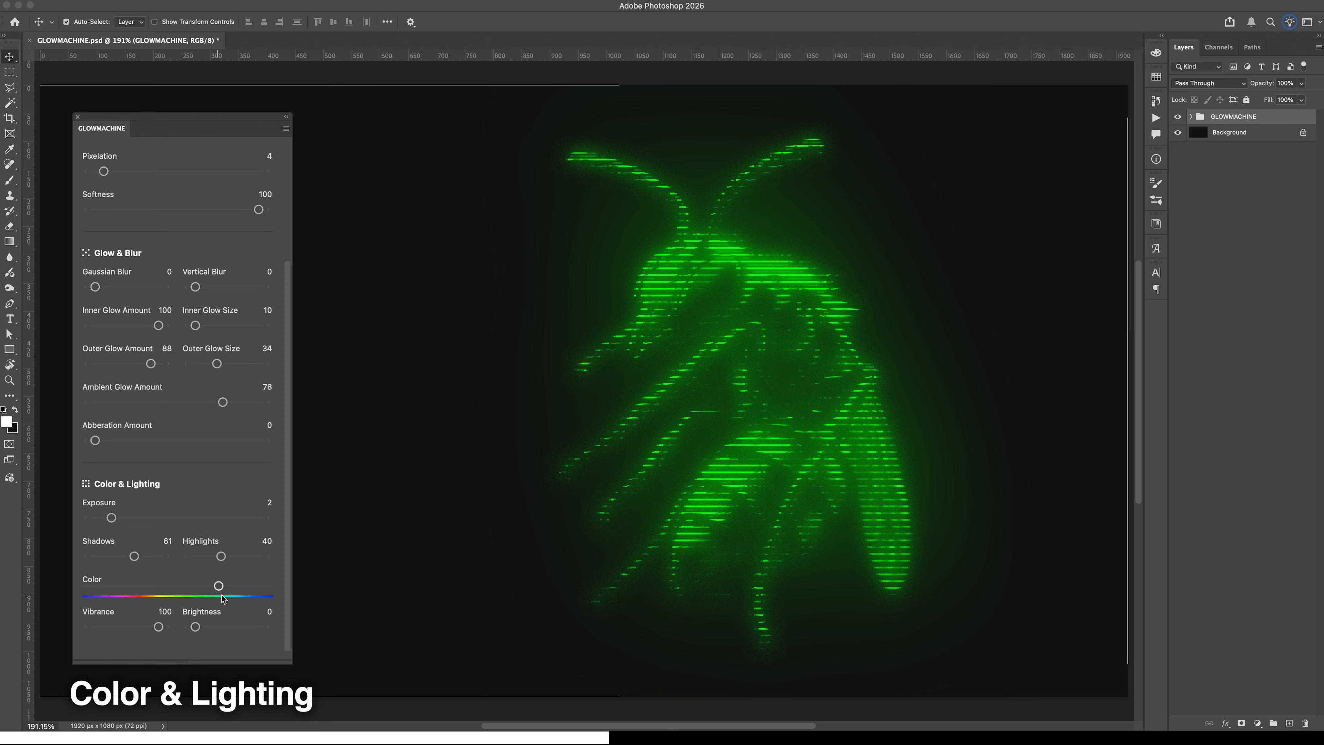
{"action": "left_click_drag", "start_coordinate": [167, 630], "coordinate": [119, 630]}
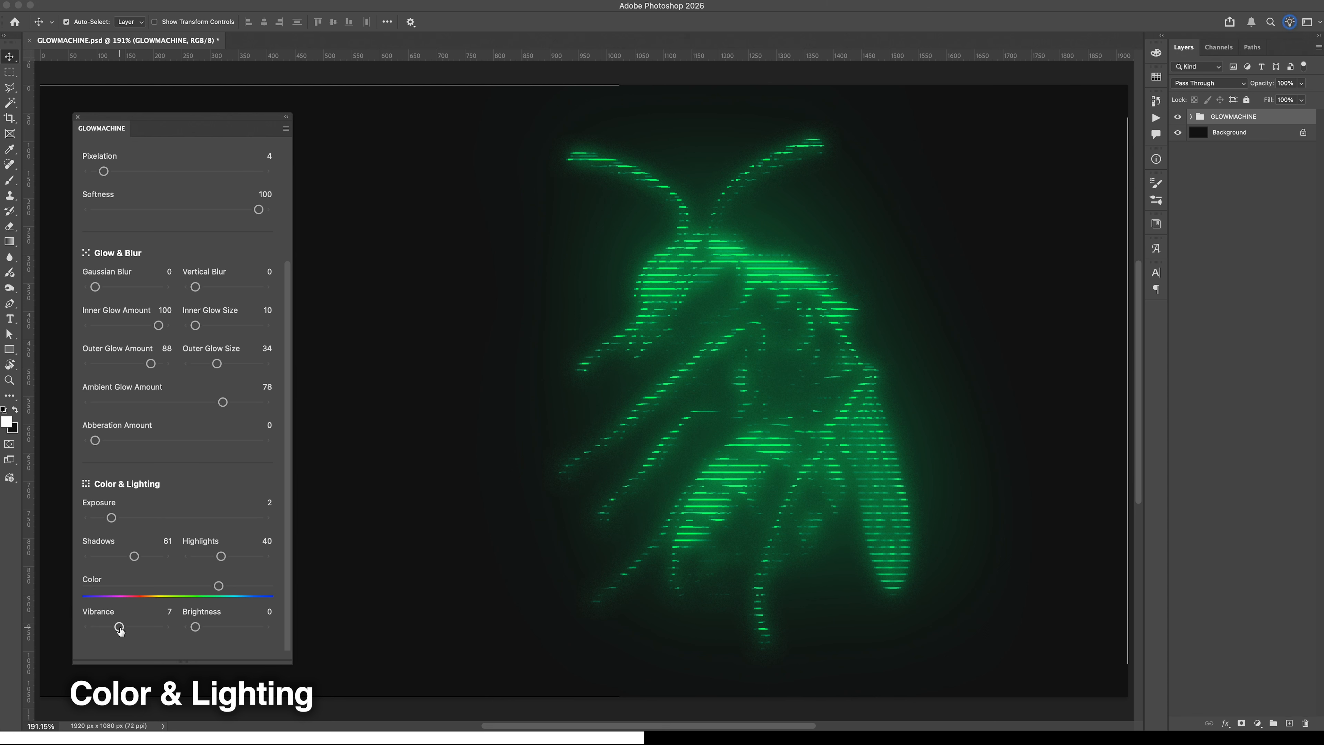
{"action": "left_click_drag", "start_coordinate": [119, 630], "coordinate": [149, 631]}
{"action": "left_click_drag", "start_coordinate": [218, 586], "coordinate": [225, 588]}
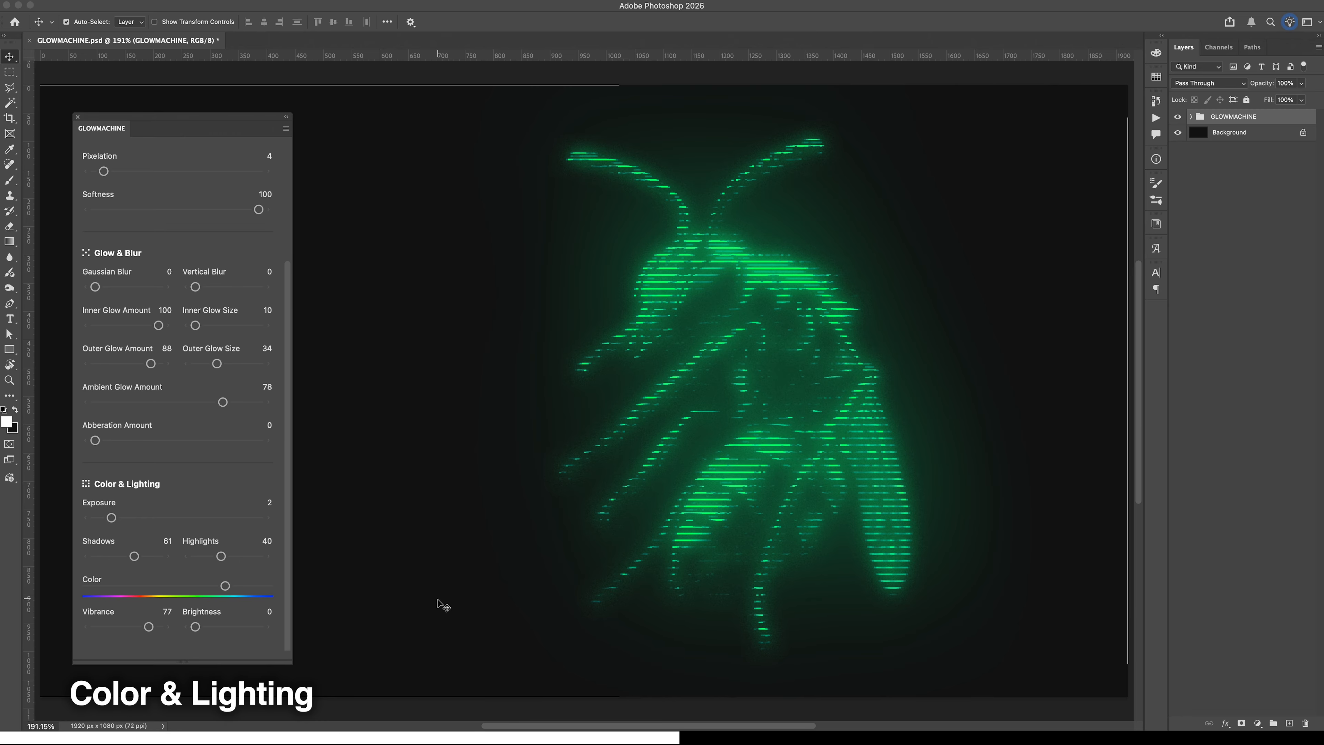
{"action": "left_click_drag", "start_coordinate": [148, 630], "coordinate": [154, 630]}
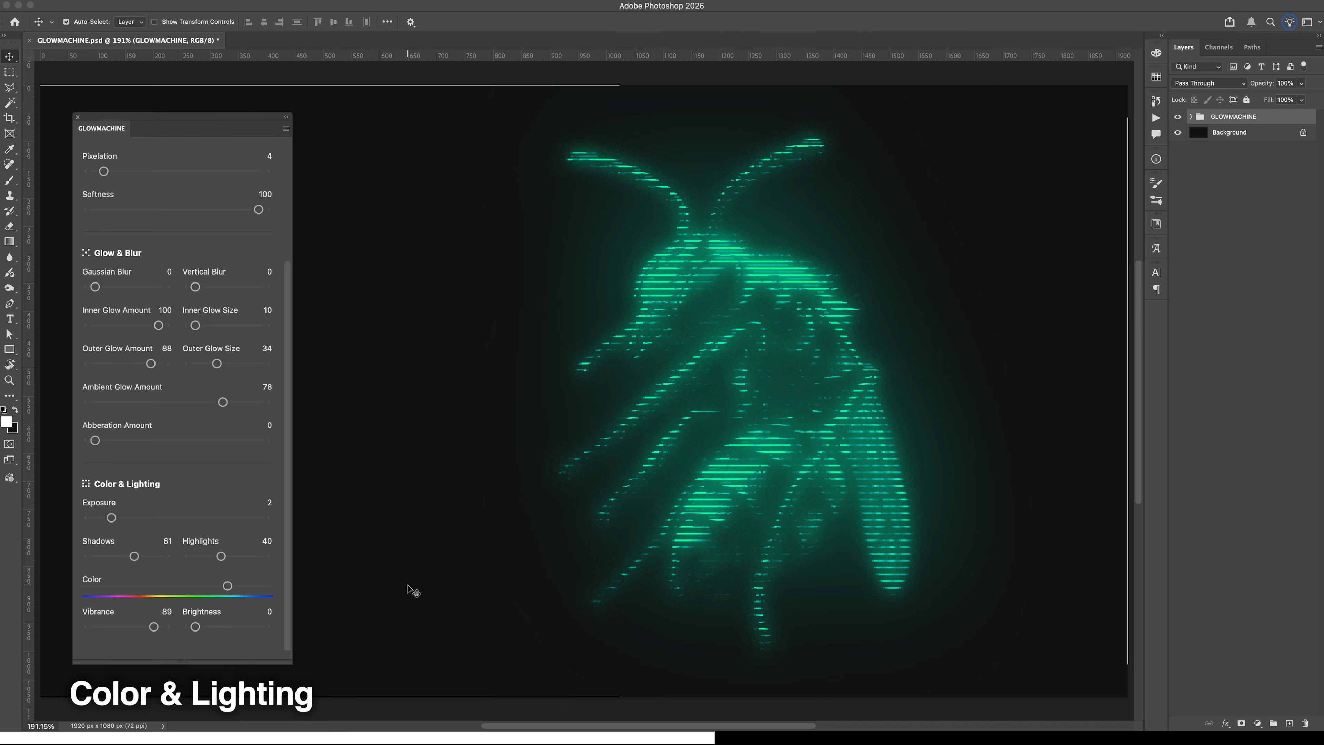
Set Vibrance to 1, Brightness to 32, Exposure to 6 and Highlights to 78.
{"action": "left_click_drag", "start_coordinate": [196, 628], "coordinate": [254, 634]}
{"action": "left_click_drag", "start_coordinate": [154, 627], "coordinate": [117, 630]}
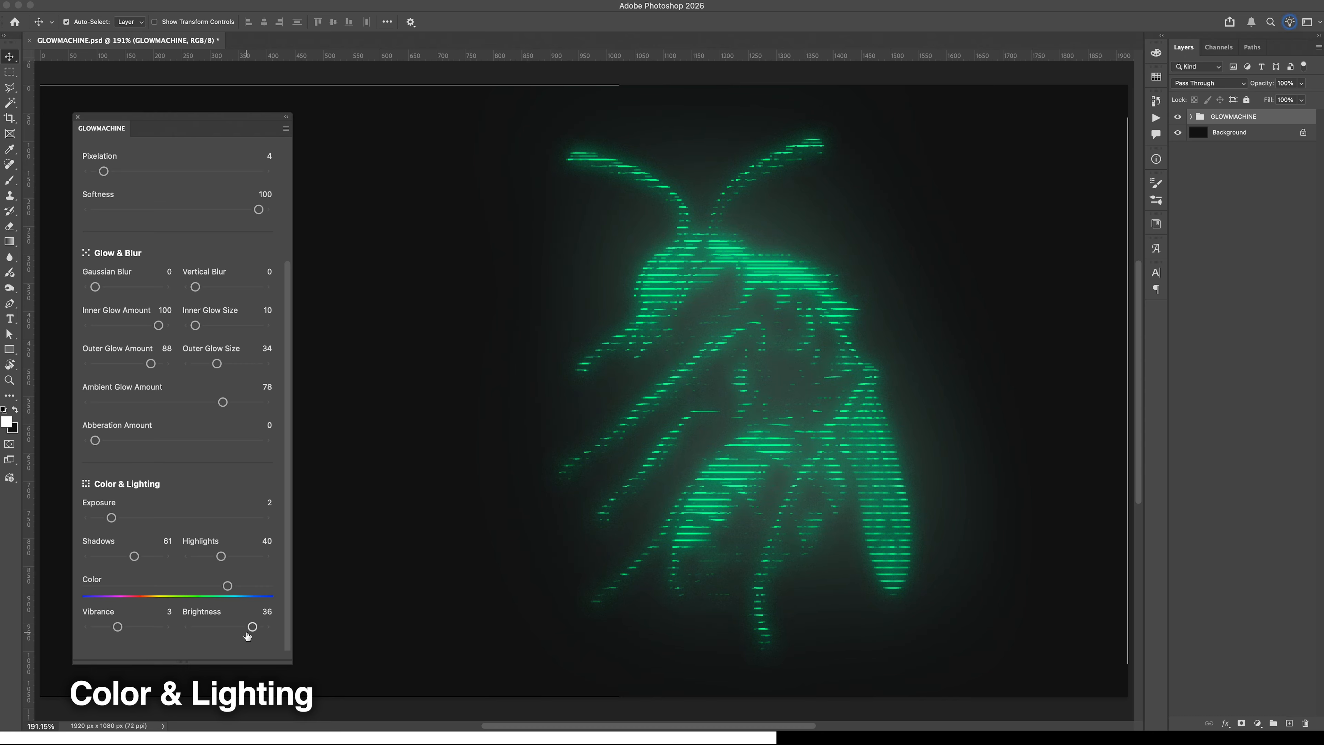
{"action": "left_click_drag", "start_coordinate": [255, 634], "coordinate": [261, 633]}
{"action": "left_click_drag", "start_coordinate": [111, 518], "coordinate": [151, 520]}
{"action": "left_click_drag", "start_coordinate": [221, 556], "coordinate": [245, 556]}
{"action": "left_click_drag", "start_coordinate": [118, 627], "coordinate": [117, 627]}
{"action": "left_click_drag", "start_coordinate": [258, 627], "coordinate": [246, 627]}
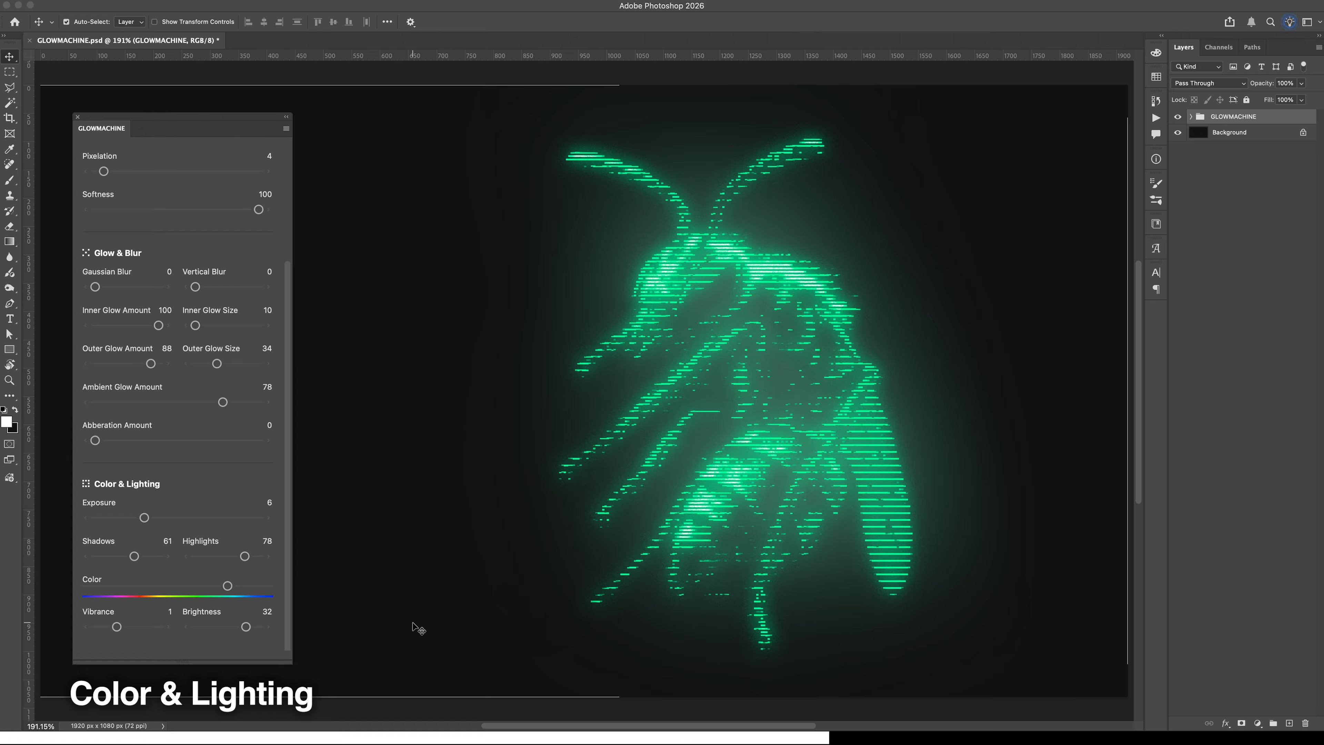
Set Highlights to 89, Shadows to 6, Inner Glow Amount to 26 and Brightness to 30.
{"action": "left_click_drag", "start_coordinate": [246, 628], "coordinate": [246, 627]}
{"action": "left_click_drag", "start_coordinate": [244, 556], "coordinate": [251, 556]}
{"action": "left_click_drag", "start_coordinate": [134, 556], "coordinate": [99, 555]}
{"action": "left_click_drag", "start_coordinate": [158, 325], "coordinate": [136, 331]}
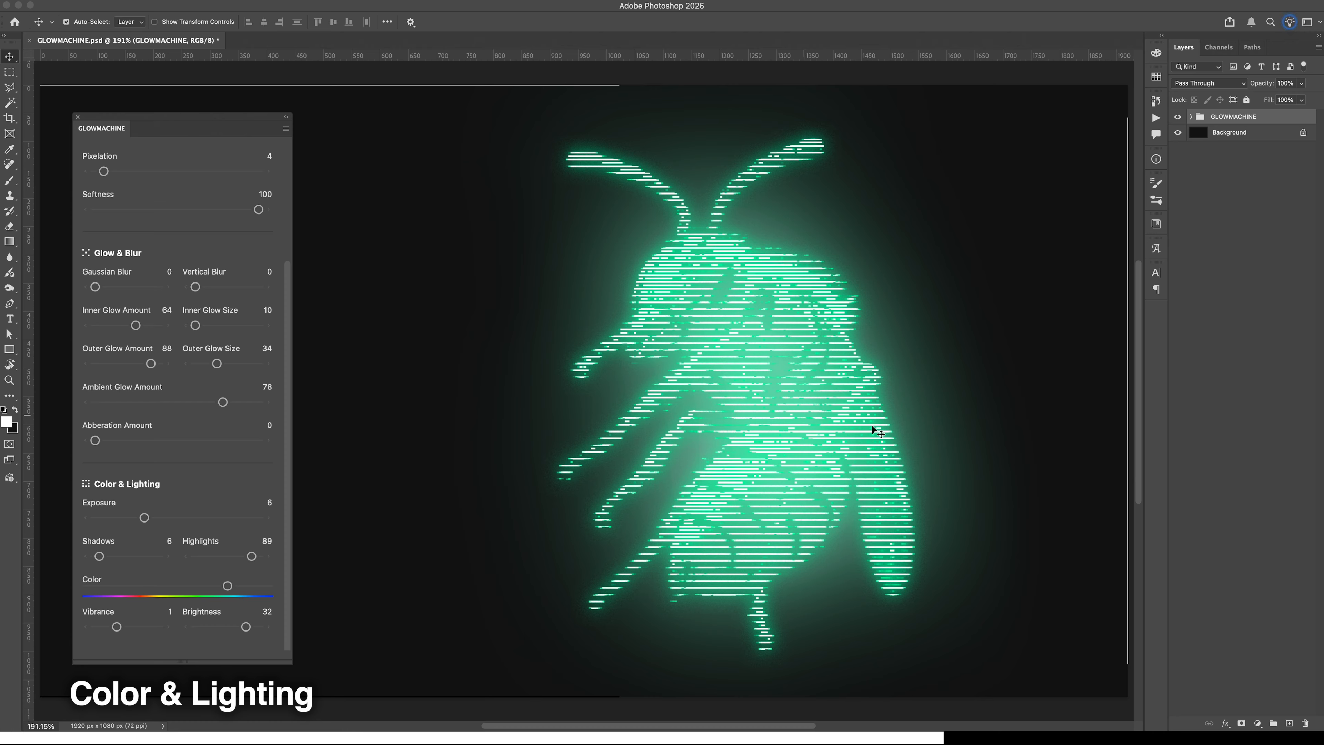
{"action": "left_click_drag", "start_coordinate": [135, 324], "coordinate": [111, 325]}
{"action": "mouse_move", "coordinate": [239, 630]}
{"action": "left_mouse_down"}
{"action": "mouse_move", "coordinate": [232, 640]}
{"action": "mouse_move", "coordinate": [243, 628]}
{"action": "left_mouse_up"}
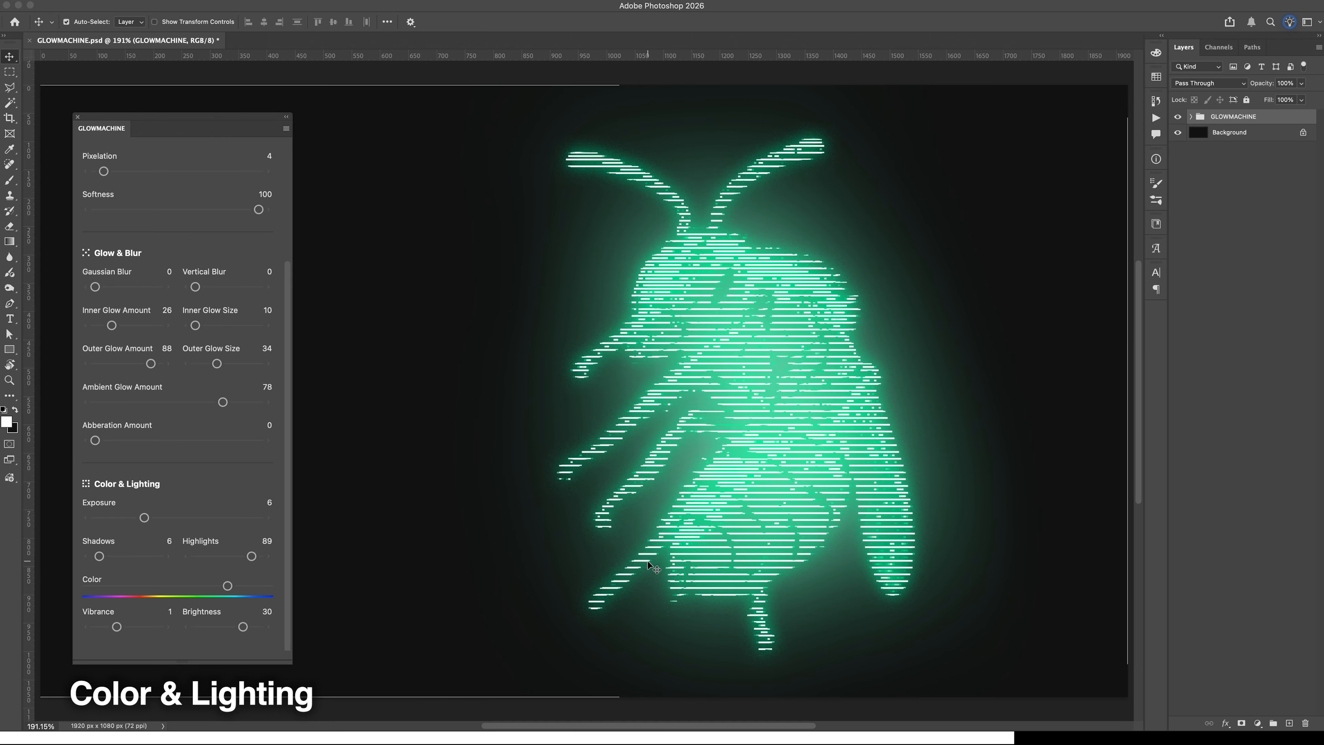
Compare Softness at 0 and 100 on a close view of the wasp's antennae and head.
{"action": "scroll", "coordinate": [665, 454], "scroll_direction": "up", "scroll_amount": 8}
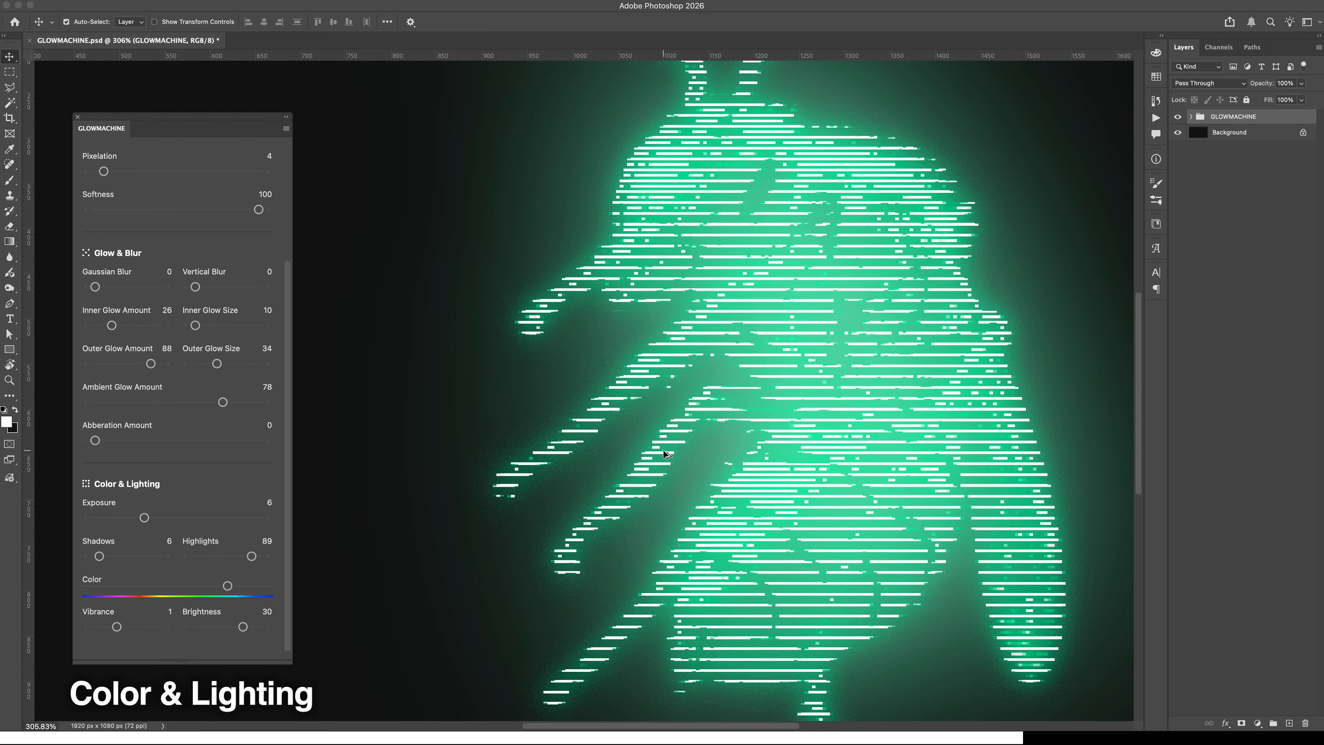
{"action": "scroll", "coordinate": [664, 454], "scroll_direction": "down", "scroll_amount": 1}
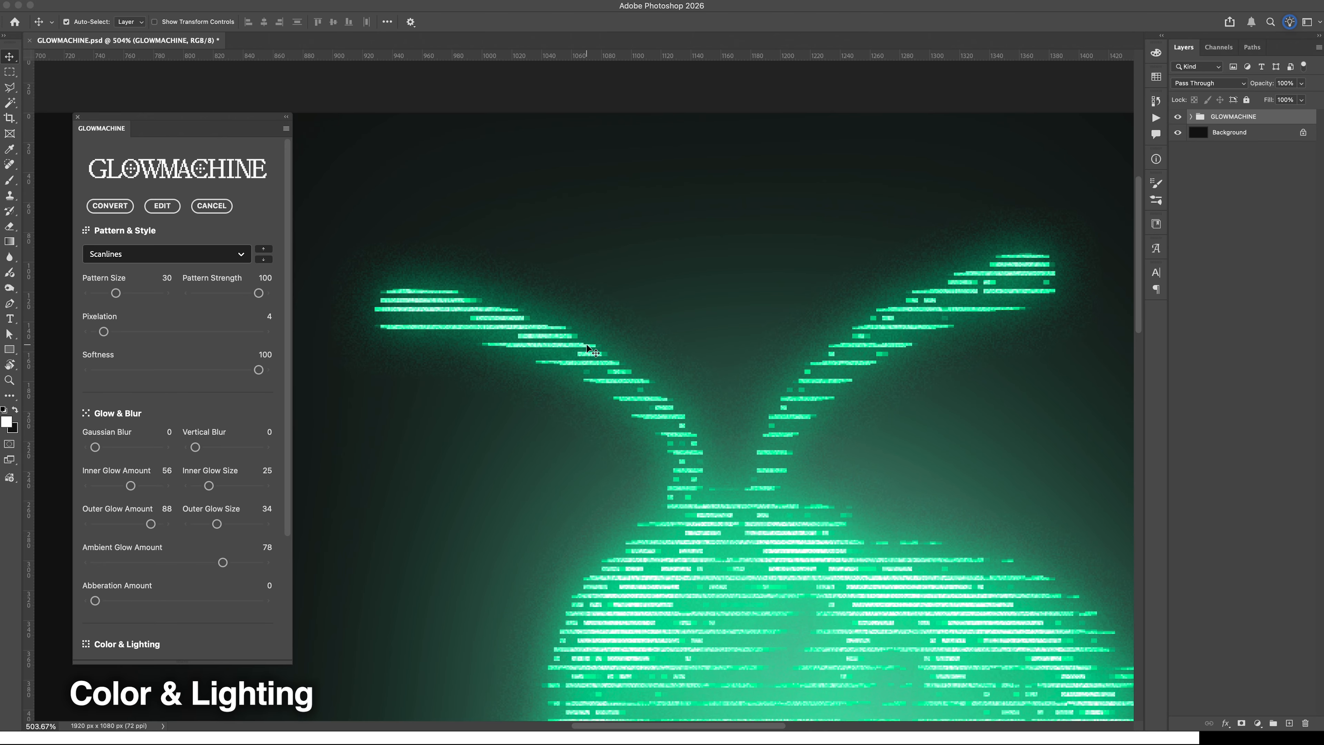
{"action": "left_click_drag", "start_coordinate": [258, 370], "coordinate": [95, 371]}
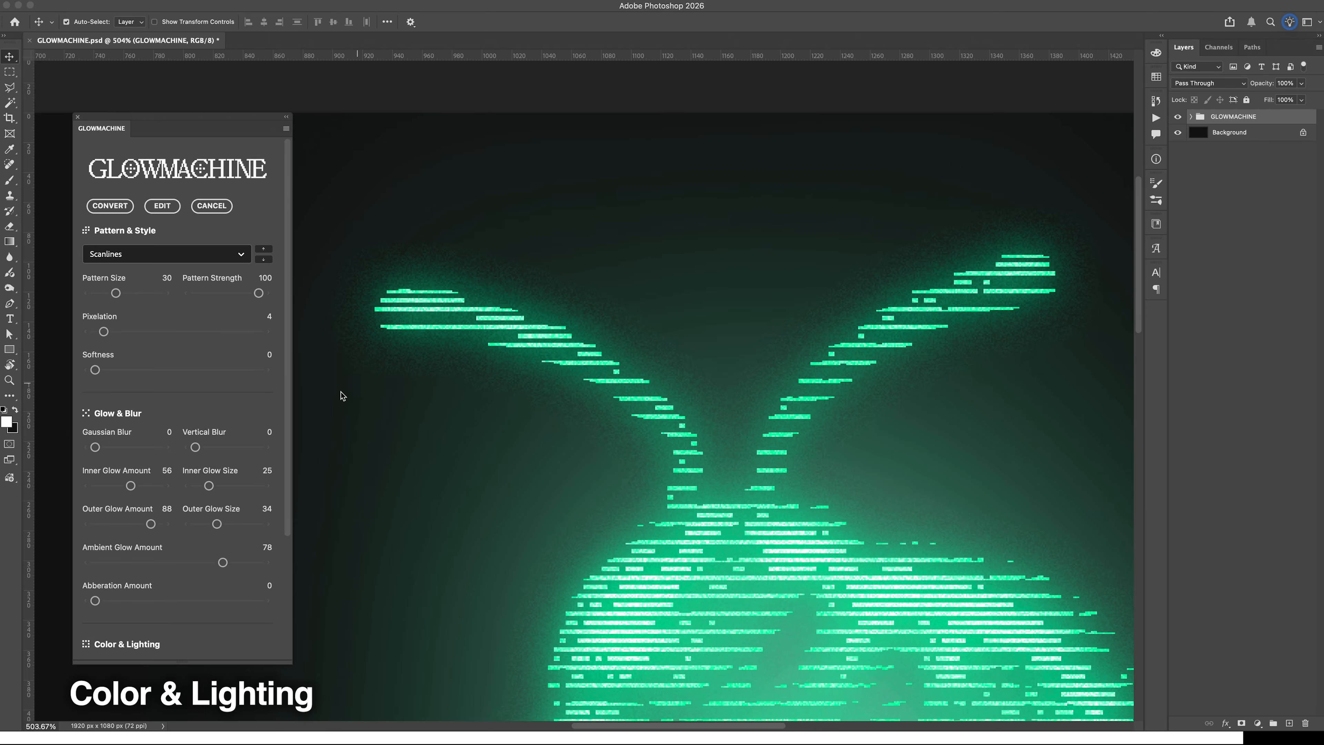
{"action": "left_click_drag", "start_coordinate": [95, 369], "coordinate": [265, 382]}
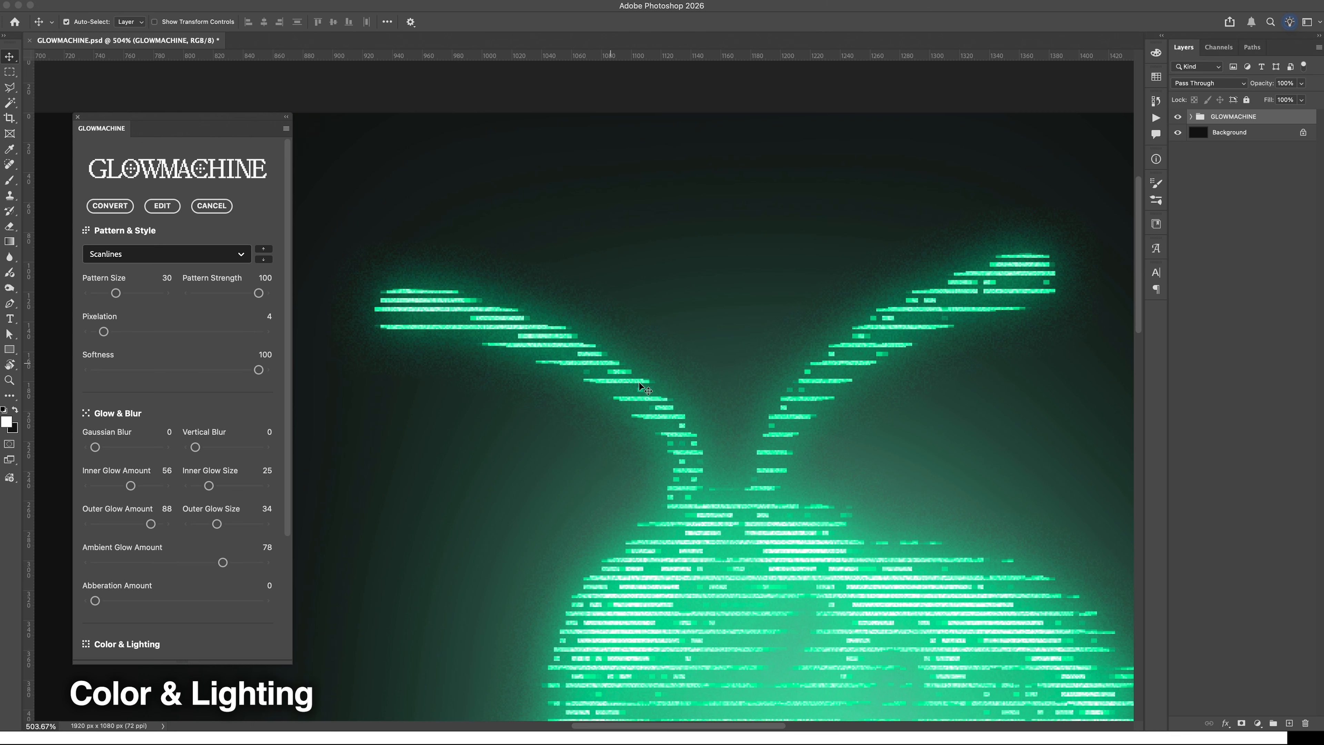
{"action": "scroll", "coordinate": [668, 413], "scroll_direction": "down", "scroll_amount": 3}
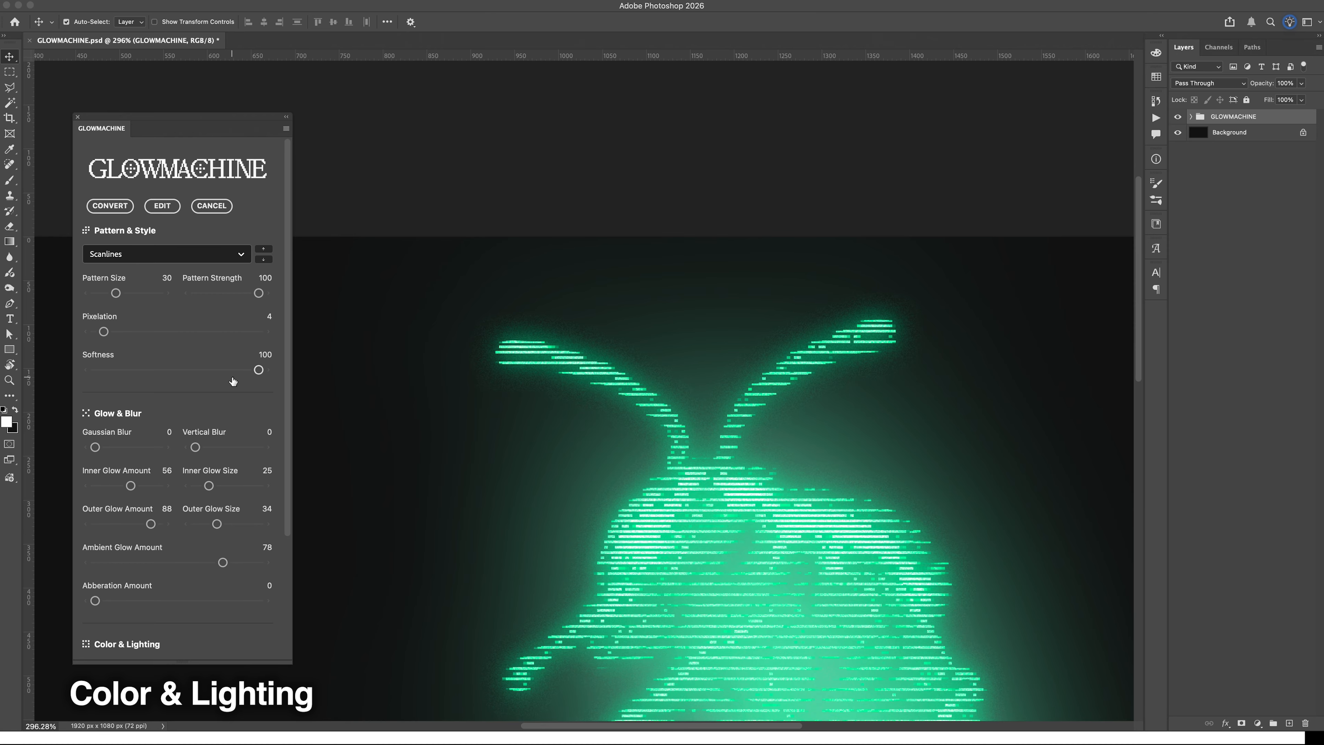
{"action": "left_click_drag", "start_coordinate": [255, 372], "coordinate": [94, 370]}
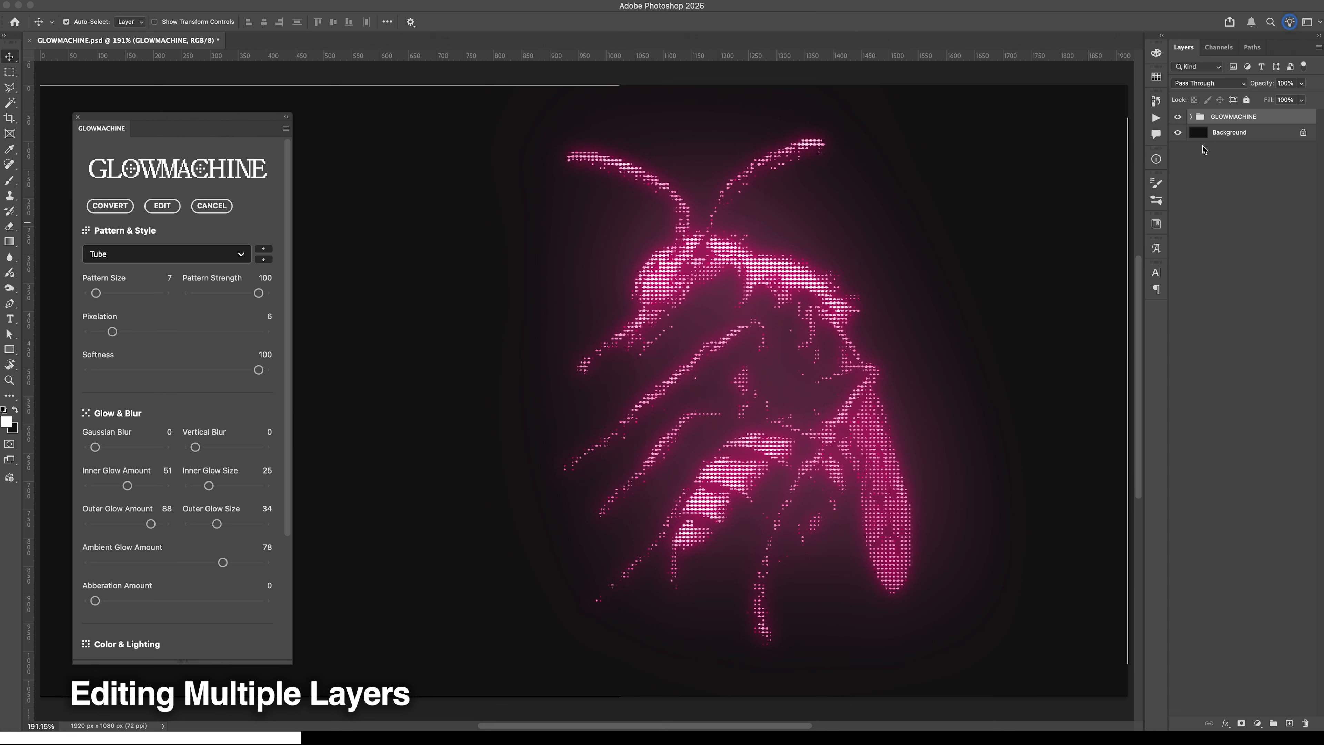
Examine the nested folder inside the GLOWMACHINE group, and reselect the outer group with its contents collapsed.
{"action": "left_click", "coordinate": [1190, 118]}
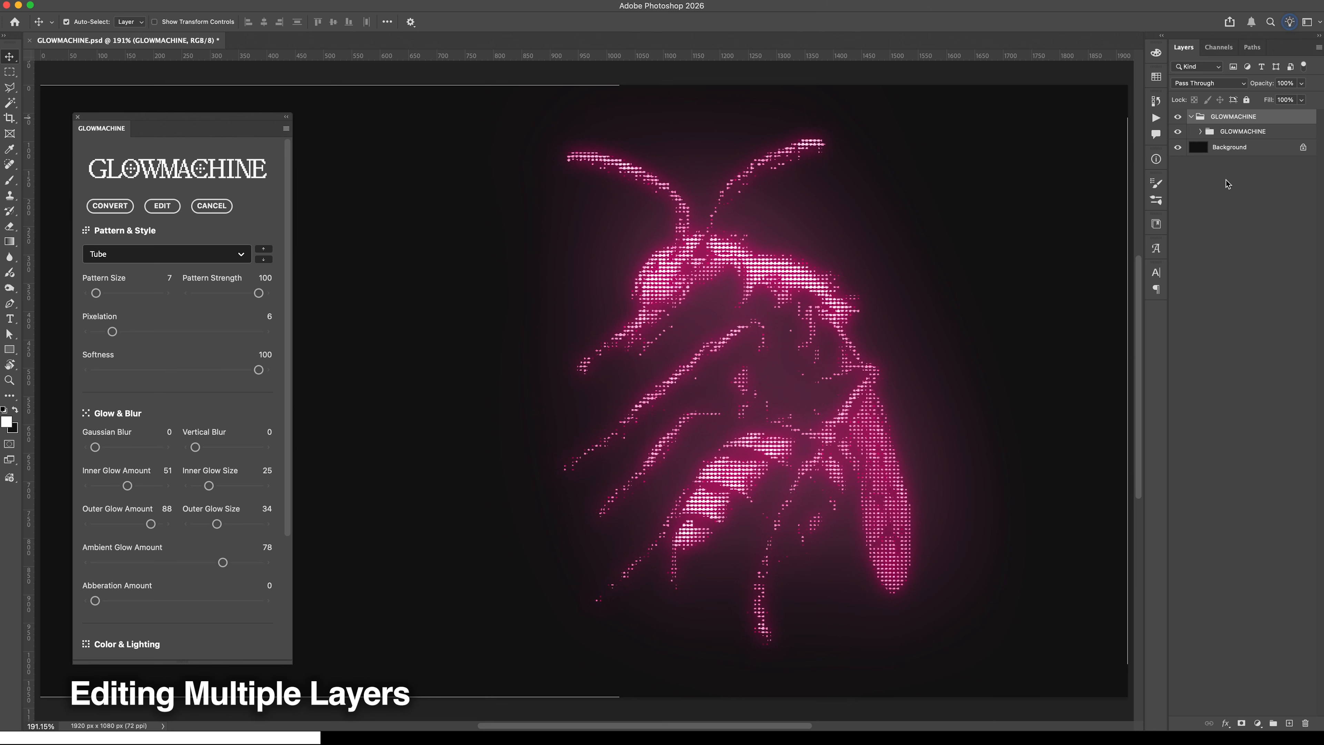
{"action": "left_click", "coordinate": [1240, 133]}
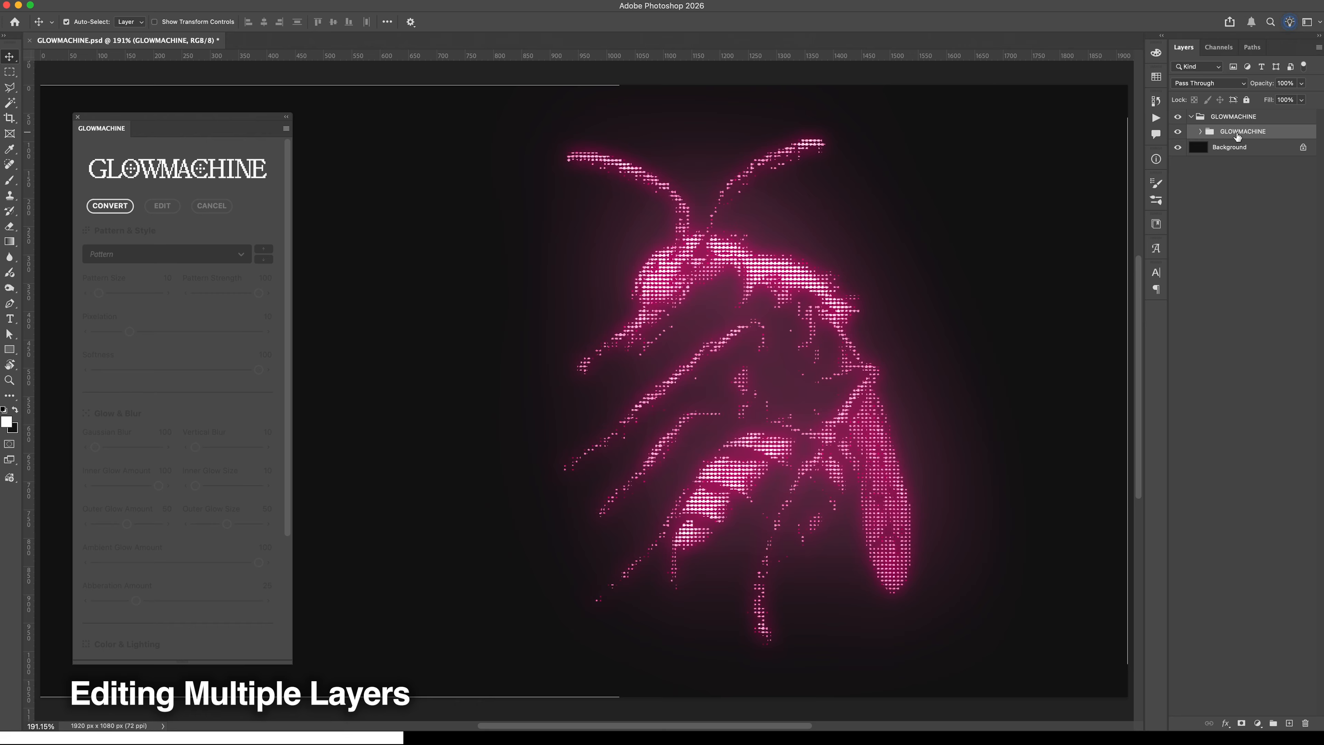
{"action": "left_click", "coordinate": [1214, 119]}
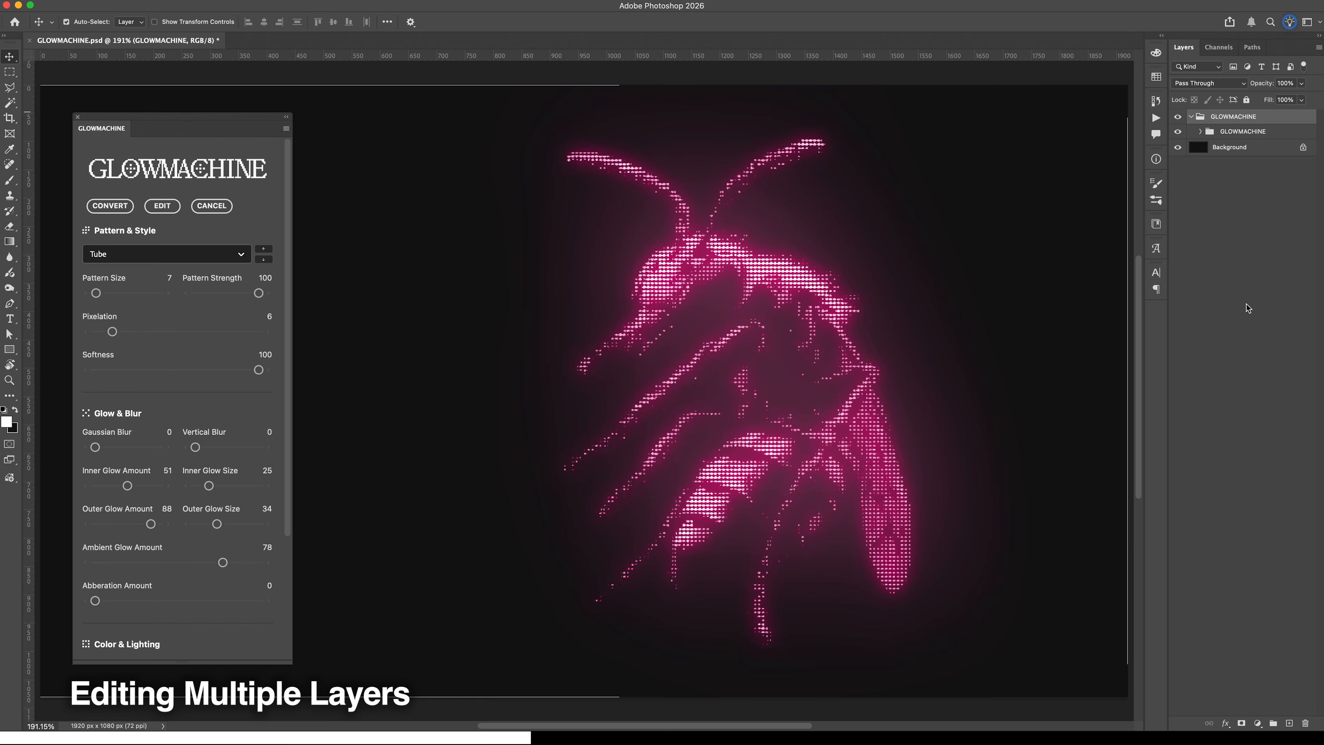
{"action": "left_click", "coordinate": [1191, 117]}
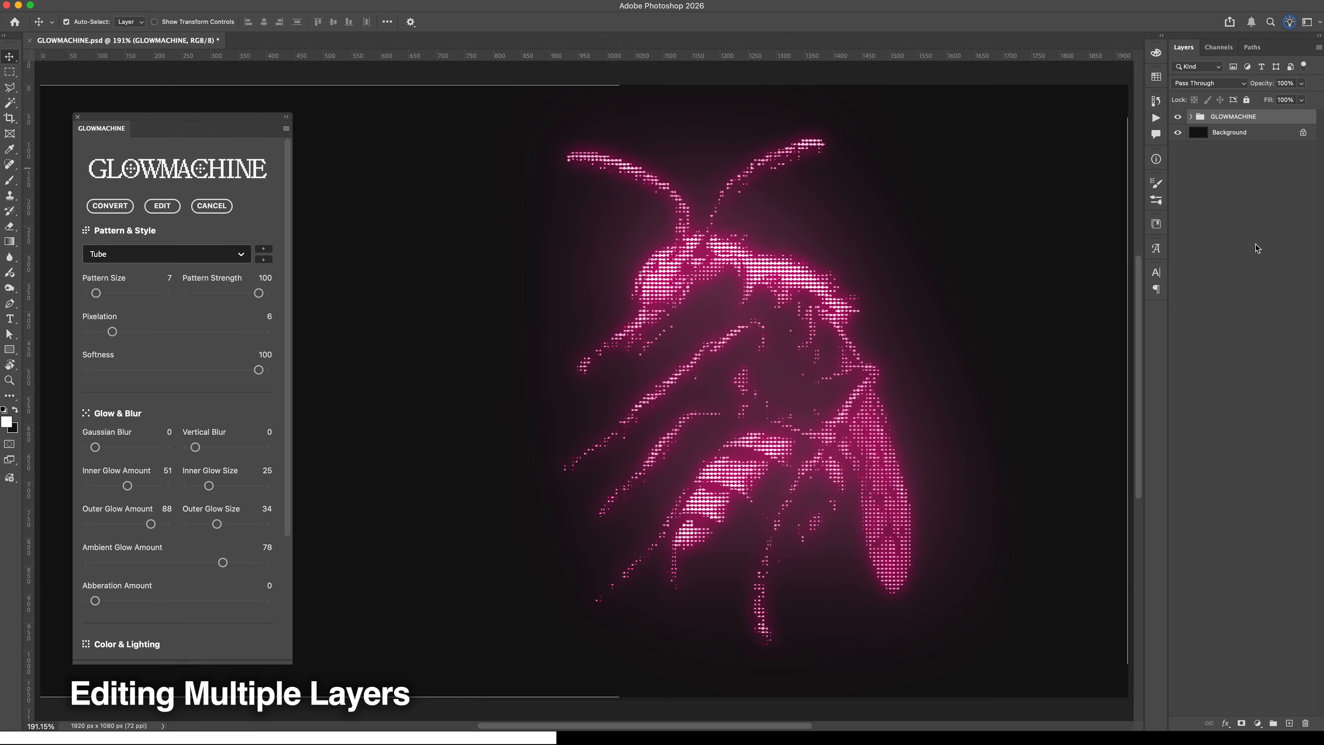
Duplicate the GLOWMACHINE group, hide the original and rename the copy as Image.
{"action": "key", "text": "super+j"}
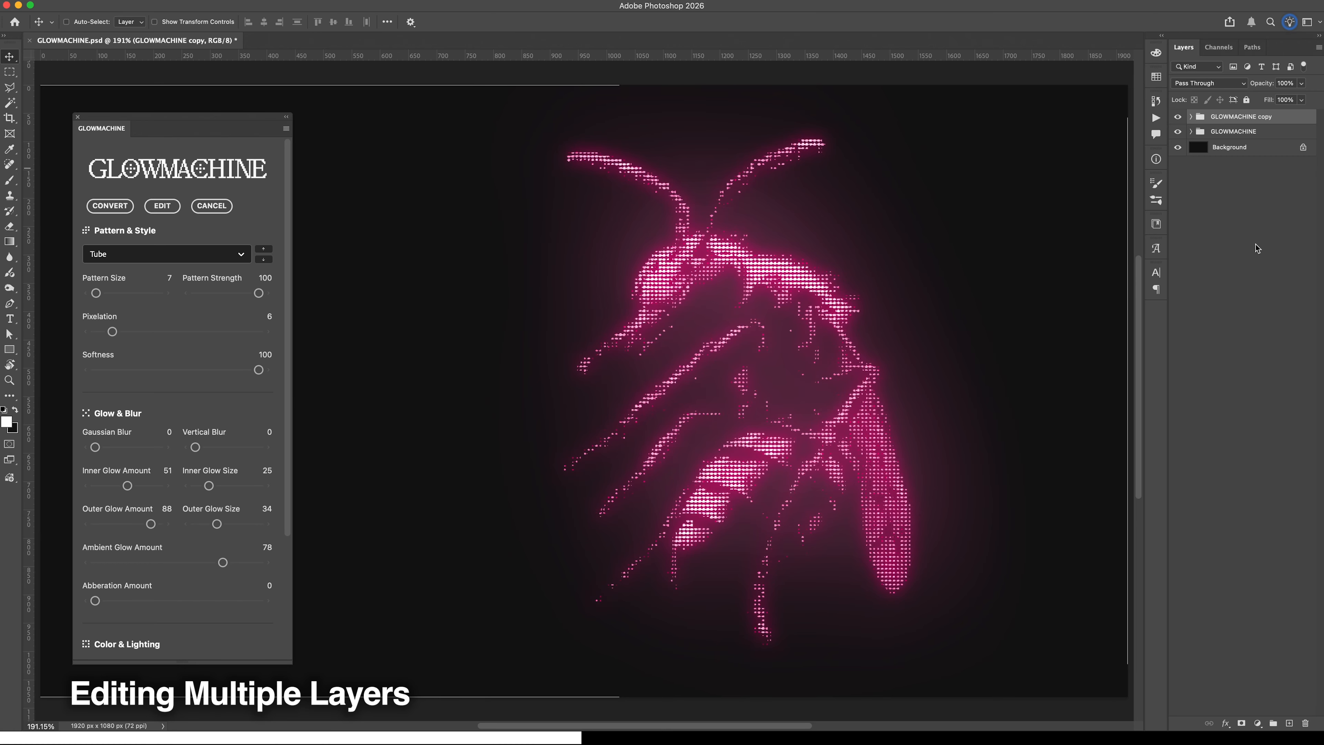
{"action": "left_click", "coordinate": [1176, 133]}
{"action": "double_click", "coordinate": [1251, 118]}
{"action": "type", "text": "Image"}
{"action": "key", "text": "Return"}
Expand the Image group to check its nested GLOWMACHINE folder, and return to the outer group.
{"action": "left_click", "coordinate": [1190, 116]}
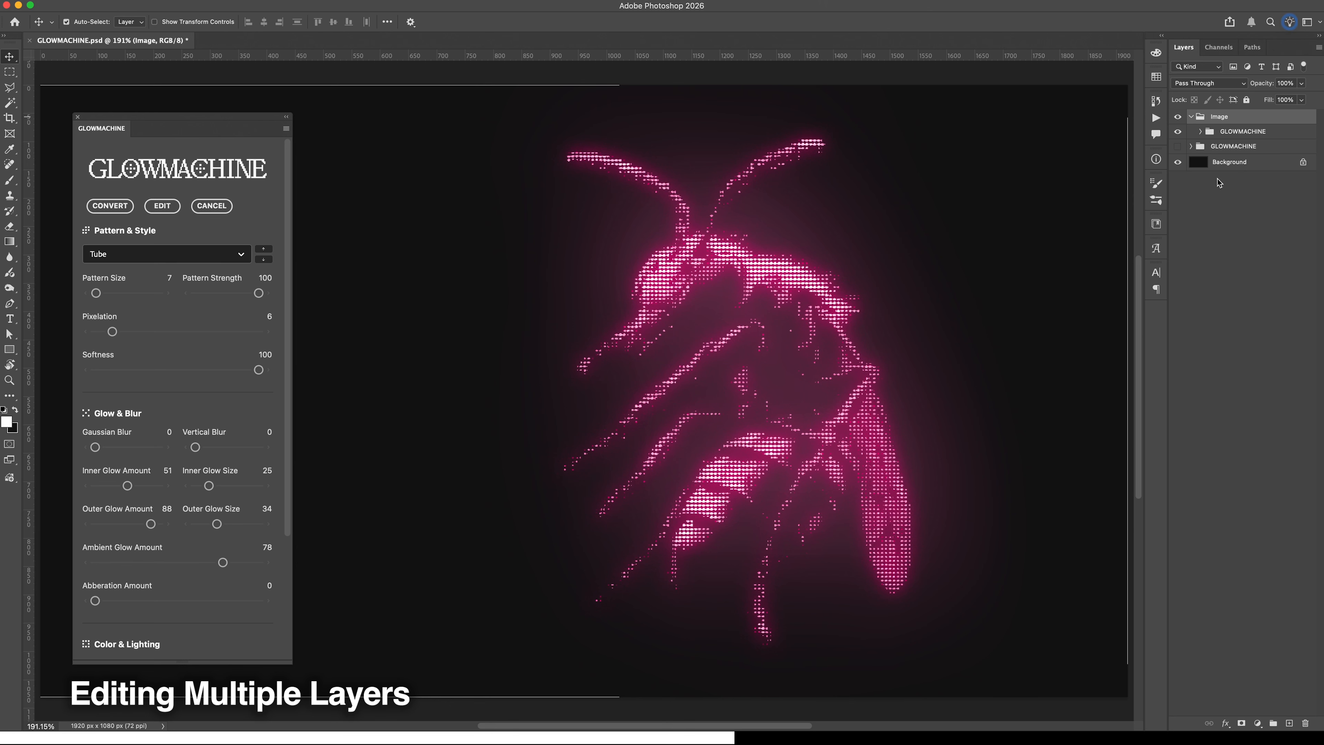
{"action": "left_click", "coordinate": [1233, 137]}
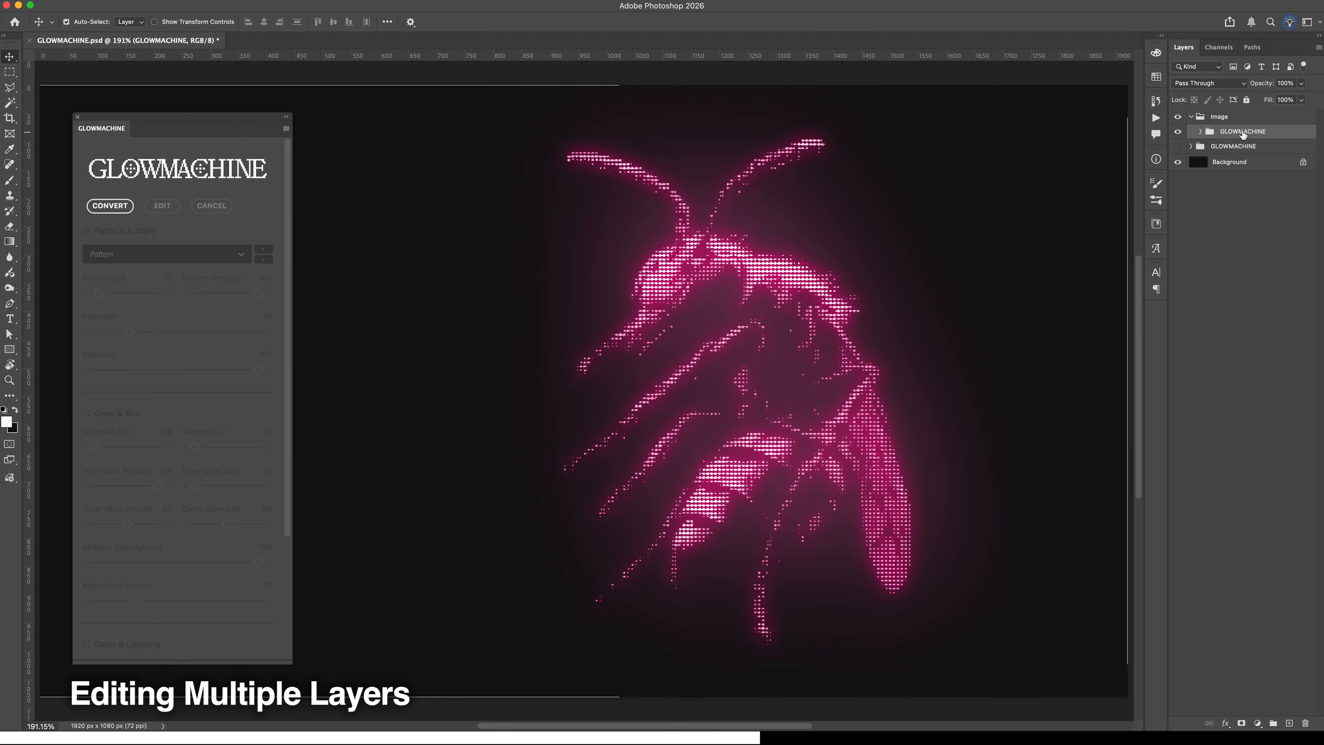
{"action": "left_click", "coordinate": [1209, 121]}
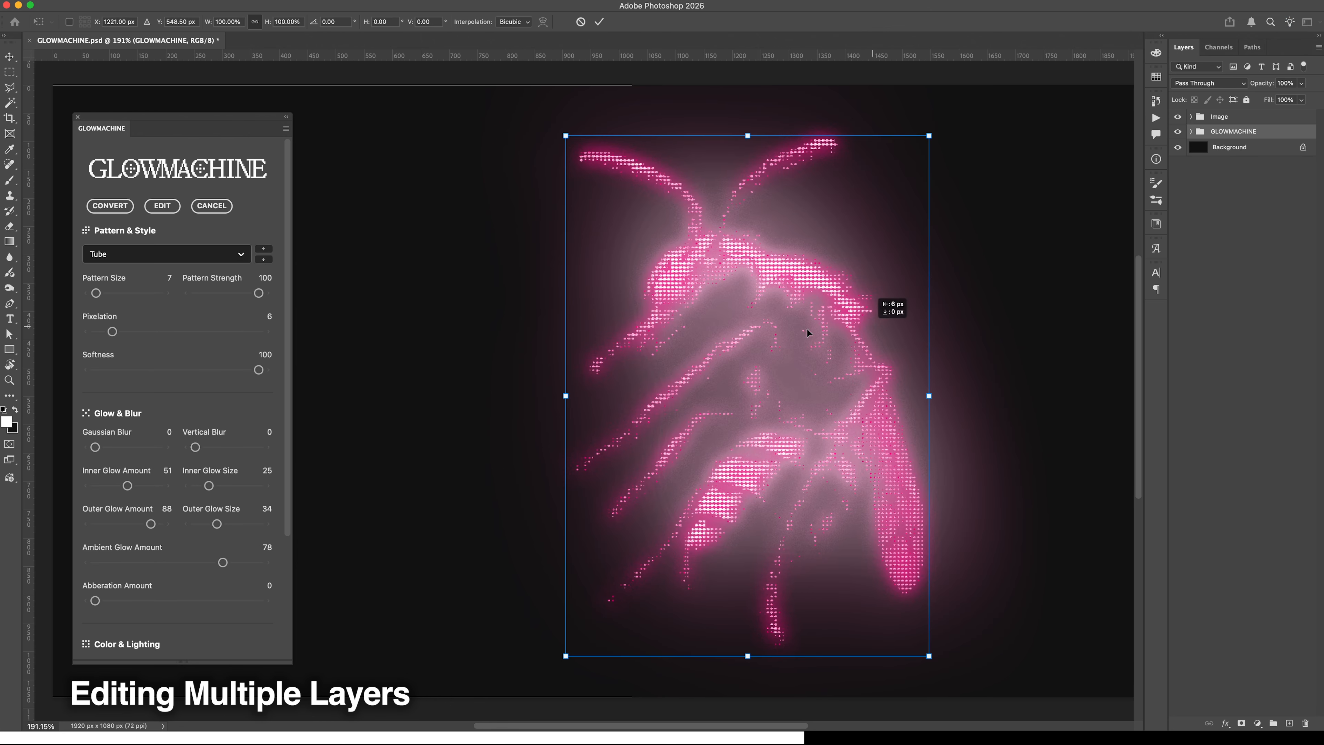
Move the original GLOWMACHINE group's wasp to the left so it stands beside the Image copy.
{"action": "left_click_drag", "start_coordinate": [806, 328], "coordinate": [563, 328]}
{"action": "key", "text": "Return"}
Apply the Scanlines pattern to the Image group with a Pattern Size of 24.
{"action": "left_click", "coordinate": [1219, 117]}
{"action": "left_click", "coordinate": [166, 254]}
{"action": "left_click_drag", "start_coordinate": [106, 293], "coordinate": [111, 293]}
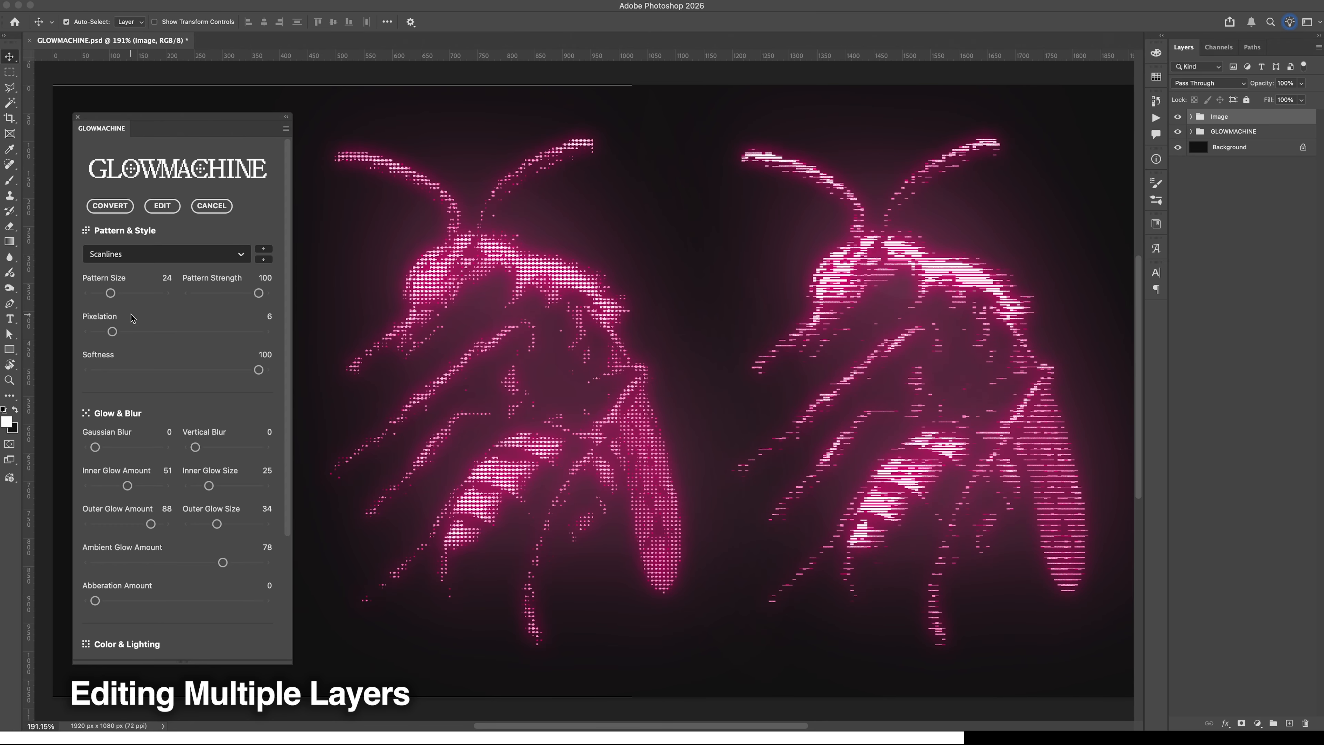
Recolor the Image group yellow with Brightness 14, Exposure 4, Shadows 75 and Highlights 83.
{"action": "scroll", "coordinate": [131, 324], "scroll_direction": "down", "scroll_amount": 5}
{"action": "left_click_drag", "start_coordinate": [131, 586], "coordinate": [175, 585]}
{"action": "left_click_drag", "start_coordinate": [242, 627], "coordinate": [217, 627]}
{"action": "left_click_drag", "start_coordinate": [169, 518], "coordinate": [143, 557]}
{"action": "left_click_drag", "start_coordinate": [241, 556], "coordinate": [248, 556]}
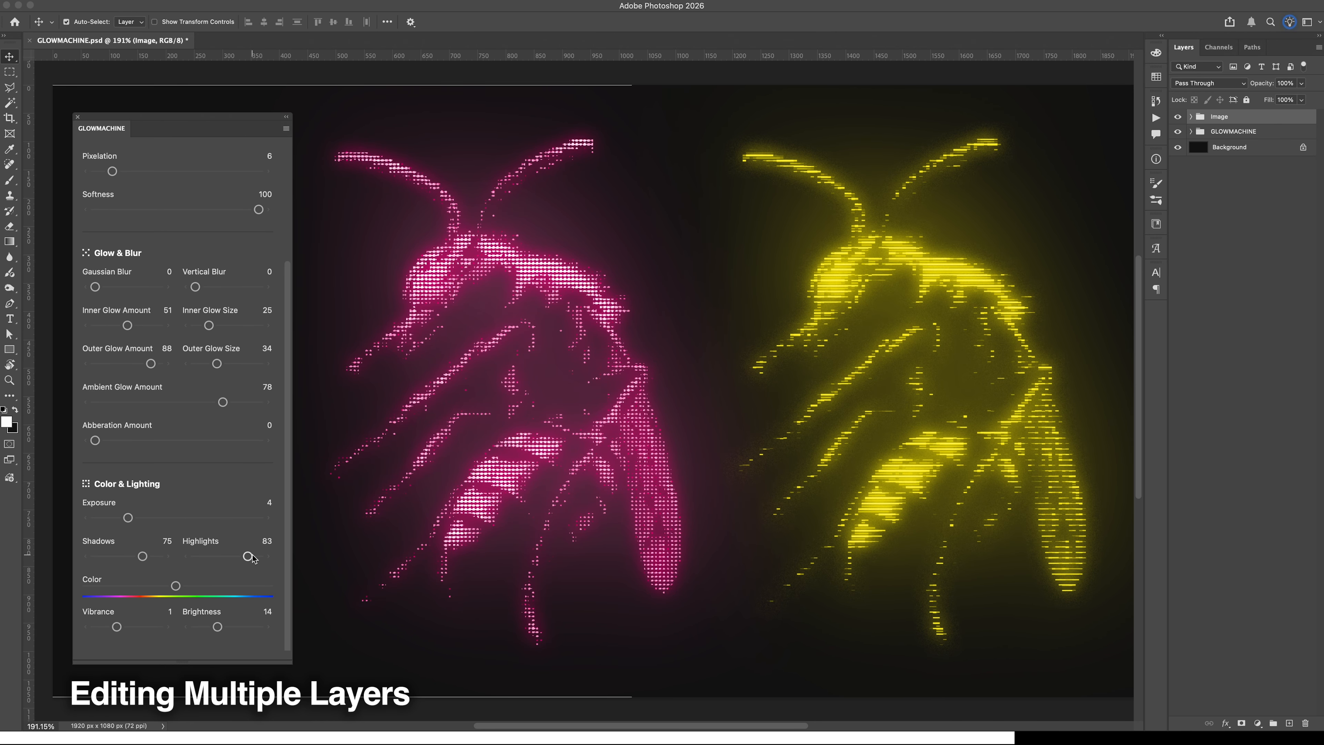
Set the Image group's Ambient Glow Amount to 49, Outer Glow Amount 12, Inner Glow Amount 82, Gaussian Blur 1 and Vertical Blur 9.
{"action": "scroll", "coordinate": [218, 537], "scroll_direction": "up", "scroll_amount": 4}
{"action": "scroll", "coordinate": [215, 535], "scroll_direction": "up", "scroll_amount": 1}
{"action": "left_click_drag", "start_coordinate": [223, 535], "coordinate": [175, 535]}
{"action": "left_click_drag", "start_coordinate": [151, 497], "coordinate": [103, 497]}
{"action": "left_click_drag", "start_coordinate": [127, 459], "coordinate": [147, 458]}
{"action": "left_click_drag", "start_coordinate": [95, 420], "coordinate": [96, 420]}
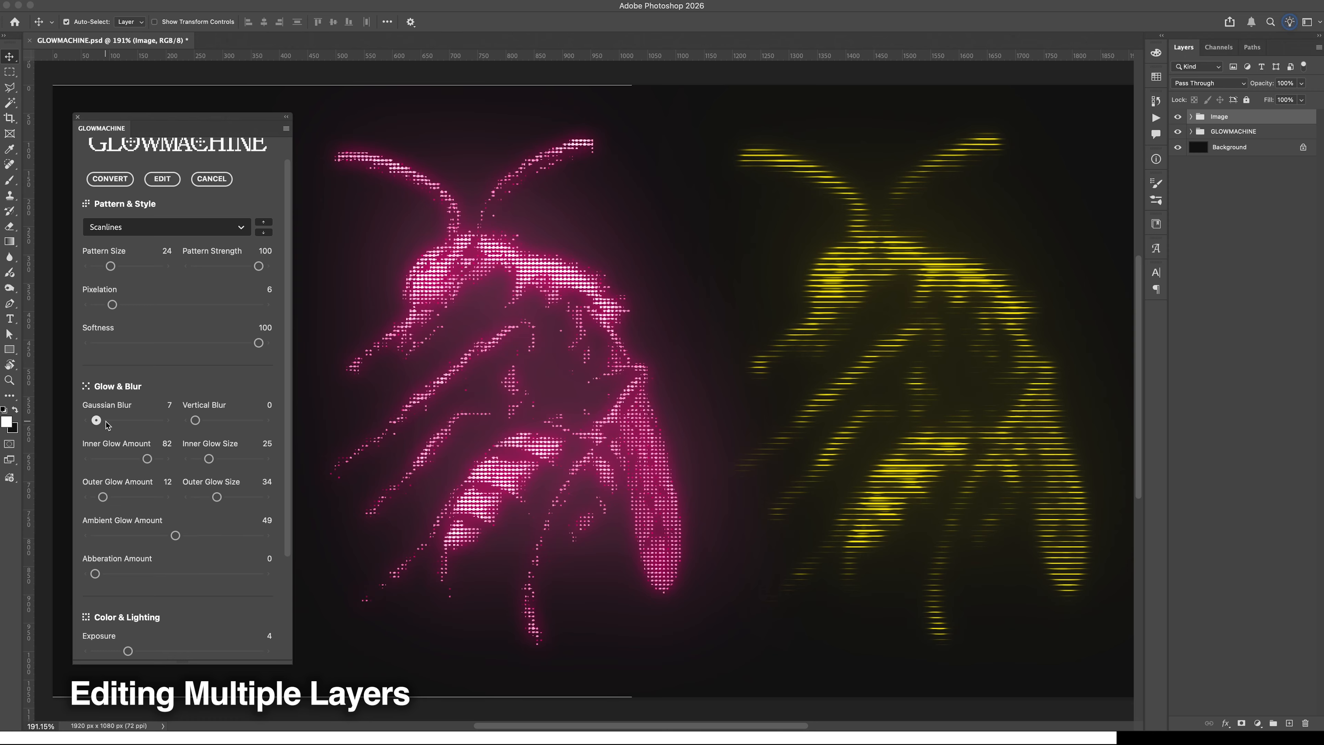
{"action": "left_click_drag", "start_coordinate": [195, 420], "coordinate": [201, 420]}
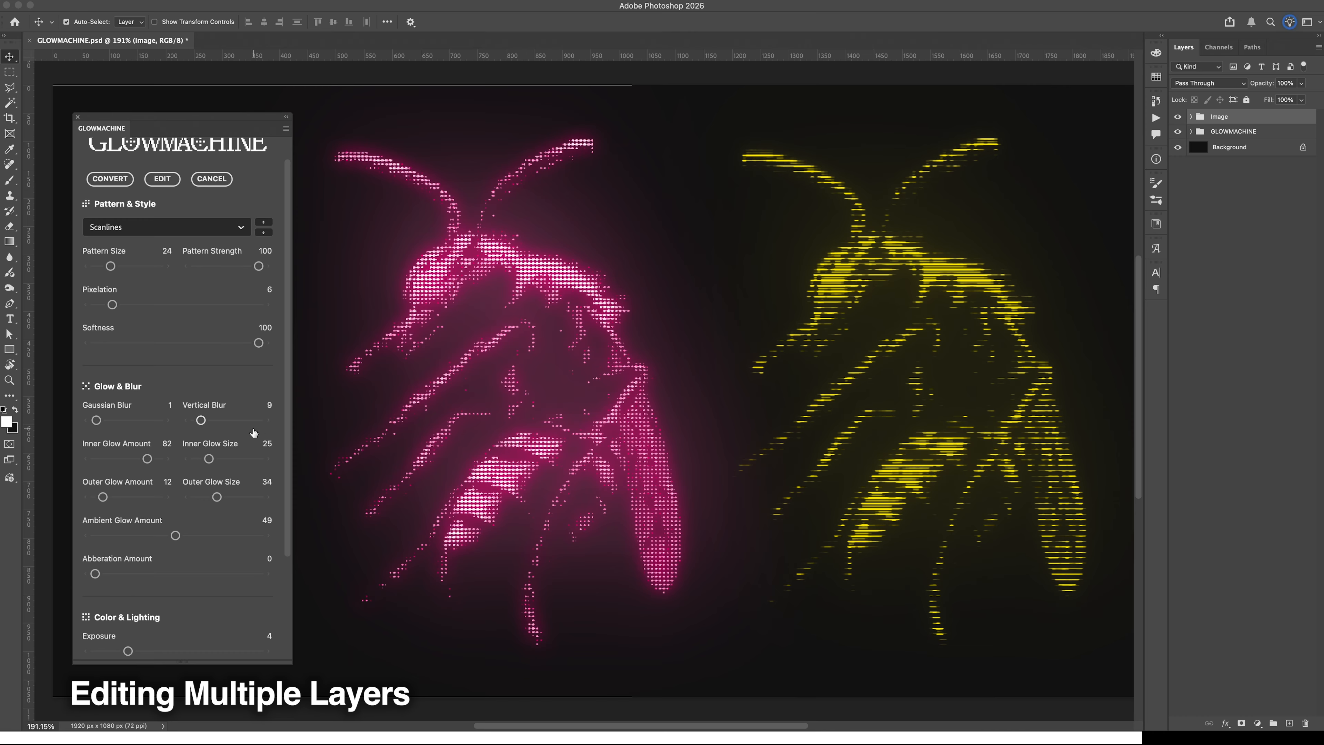
Set the GLOWMACHINE group's Pixelation to 5 and Vertical Blur to 11.
{"action": "scroll", "coordinate": [253, 433], "scroll_direction": "up", "scroll_amount": 1}
{"action": "left_click", "coordinate": [1235, 132]}
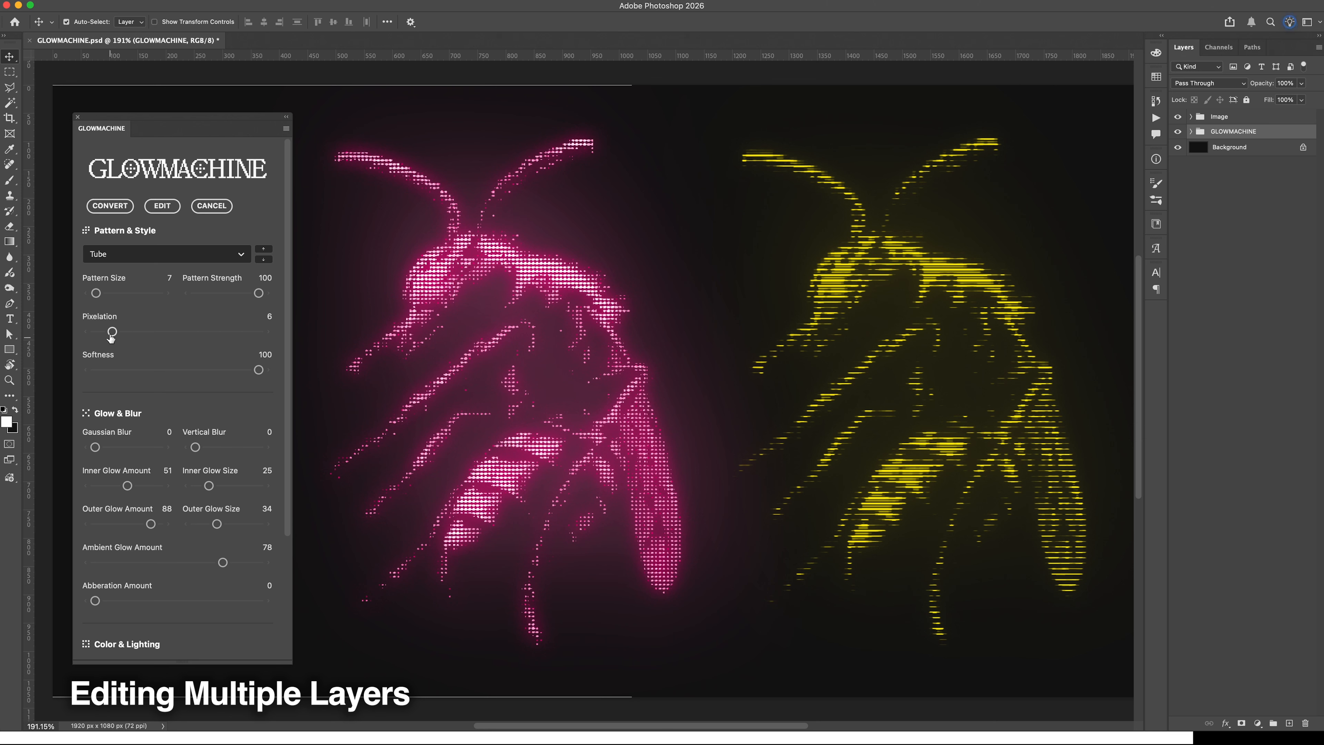
{"action": "mouse_move", "coordinate": [112, 332]}
{"action": "left_mouse_down"}
{"action": "mouse_move", "coordinate": [142, 332]}
{"action": "mouse_move", "coordinate": [108, 332]}
{"action": "left_mouse_up"}
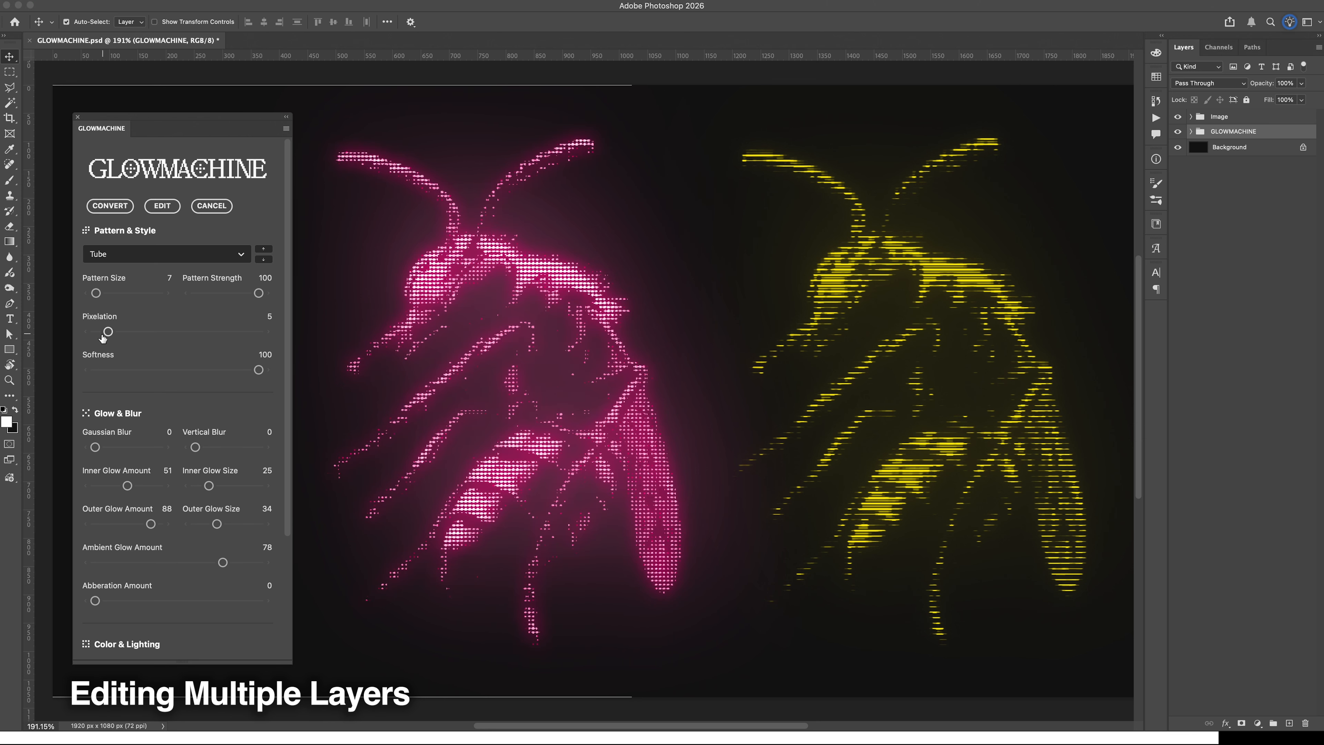
{"action": "scroll", "coordinate": [172, 386], "scroll_direction": "down", "scroll_amount": 2}
{"action": "scroll", "coordinate": [172, 386], "scroll_direction": "down", "scroll_amount": 4}
{"action": "left_click_drag", "start_coordinate": [195, 288], "coordinate": [202, 287]}
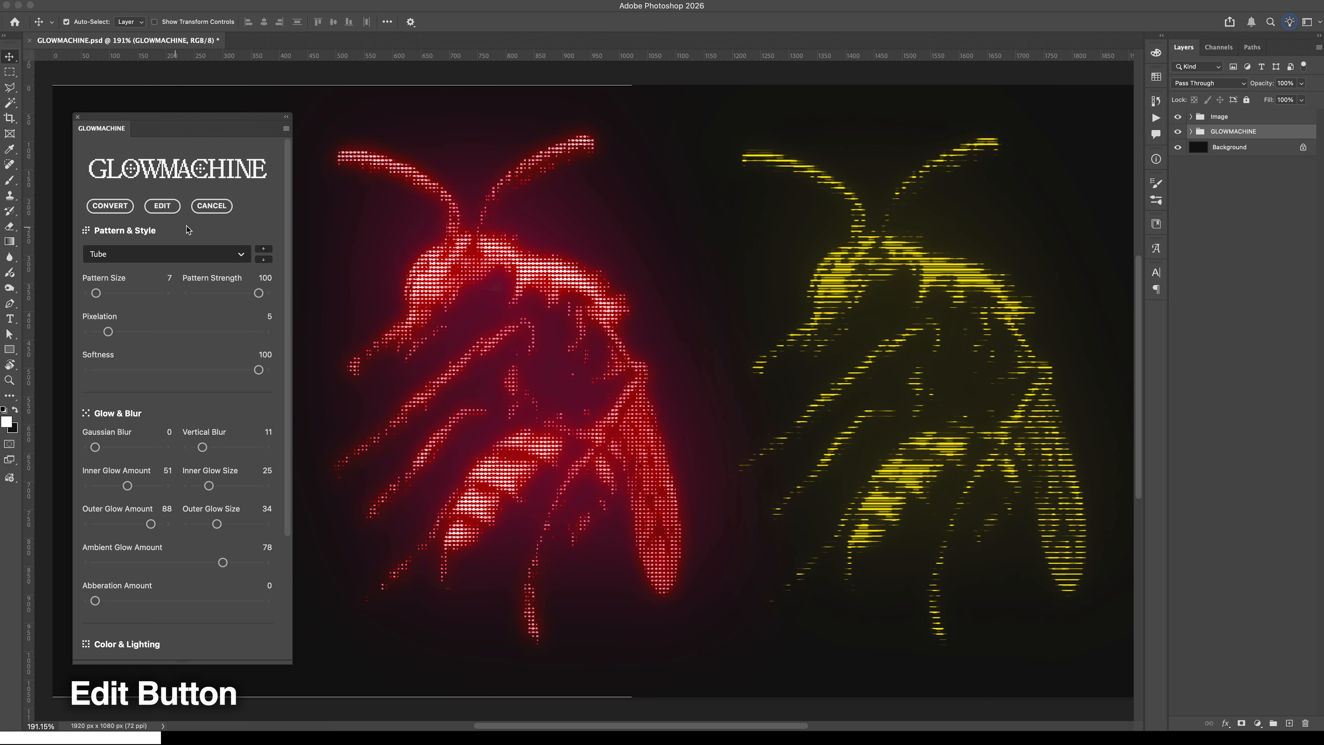
Open the GLOWMACHINE group's source image and add the text "GLOWMACHINE" across the wasp's middle, enlarged to nearly the image's width.
{"action": "left_click", "coordinate": [162, 206]}
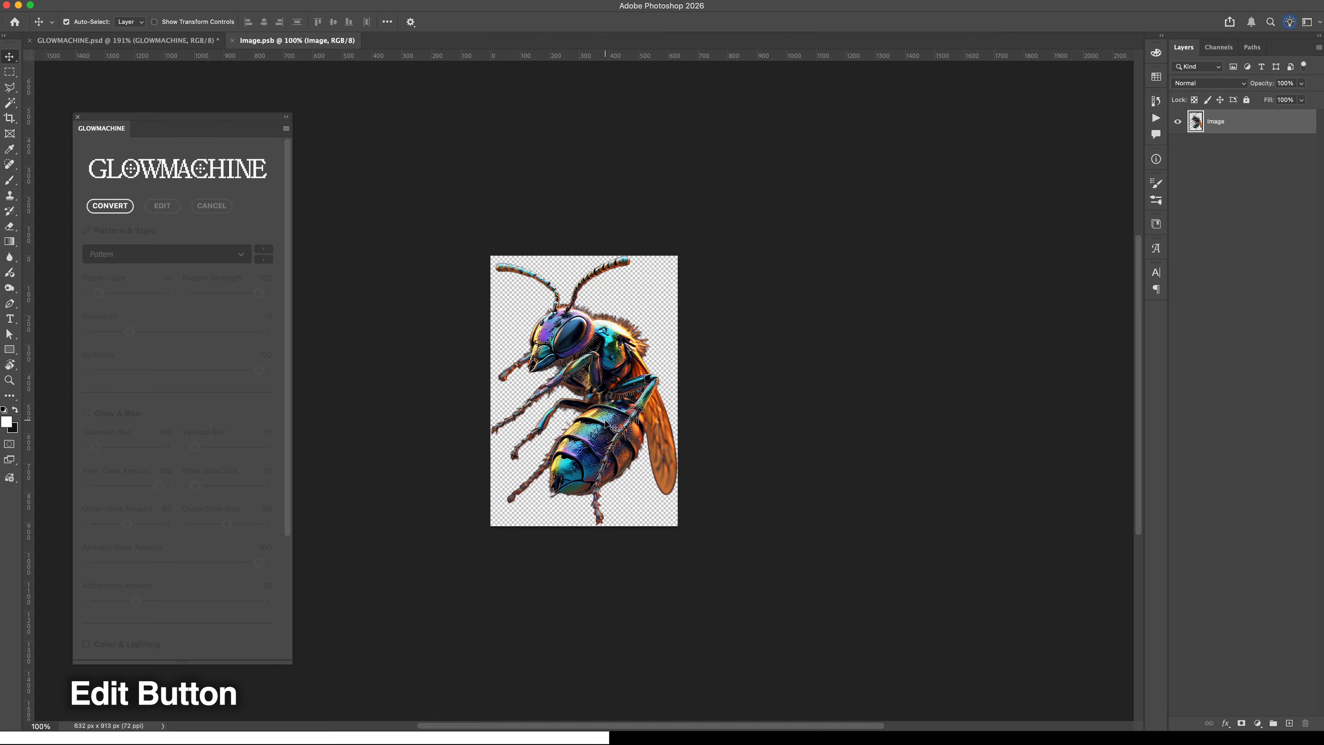
{"action": "key", "text": "t"}
{"action": "left_click", "coordinate": [570, 398]}
{"action": "type", "text": "GL"}
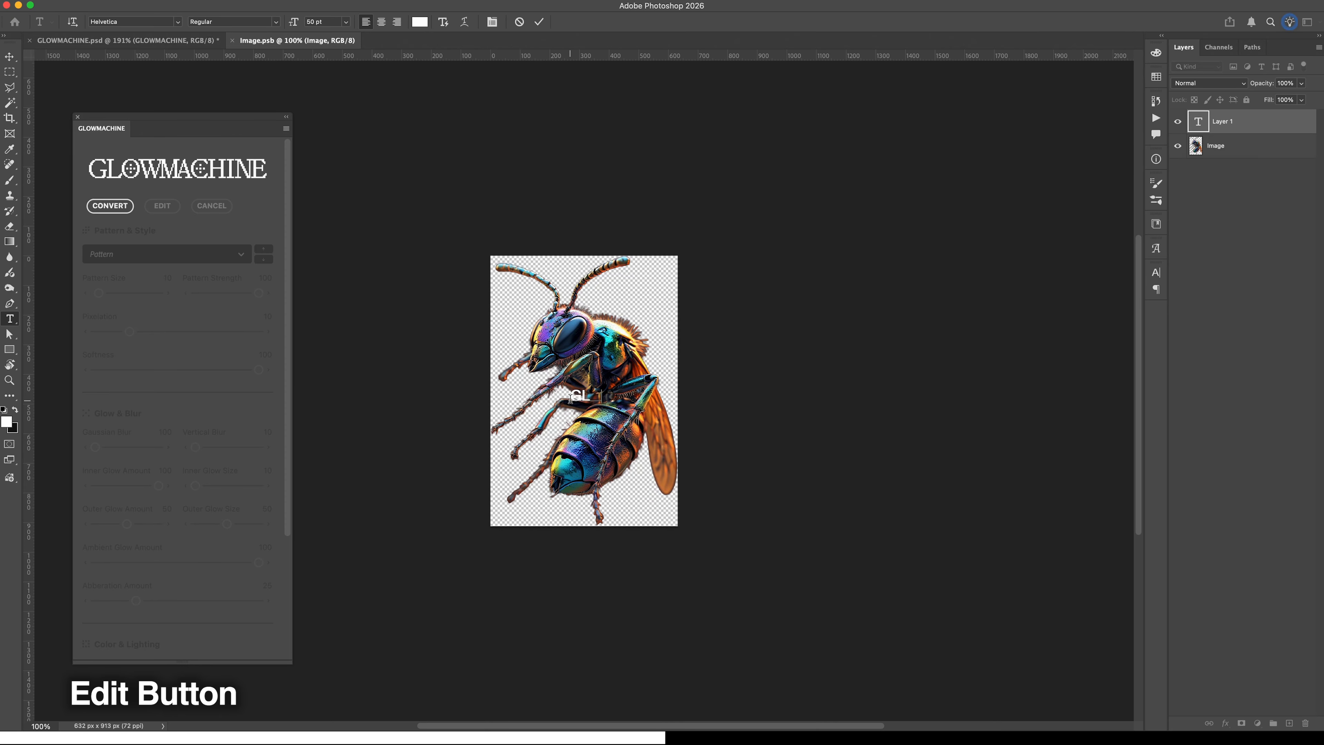
{"action": "type", "text": "OWMACHINE"}
{"action": "key", "text": "super+t"}
{"action": "left_click_drag", "start_coordinate": [570, 387], "coordinate": [499, 377]}
{"action": "key", "text": "Return"}
Add a Drop Shadow effect to the GLOWMACHINE text layer, adjusting the shadow's settings.
{"action": "double_click", "coordinate": [1267, 121]}
{"action": "left_click_drag", "start_coordinate": [1041, 407], "coordinate": [1037, 407]}
{"action": "left_click_drag", "start_coordinate": [999, 468], "coordinate": [1007, 469]}
{"action": "left_click_drag", "start_coordinate": [1037, 407], "coordinate": [1042, 407]}
{"action": "left_click_drag", "start_coordinate": [996, 457], "coordinate": [1000, 456]}
{"action": "scroll", "coordinate": [1058, 441], "scroll_direction": "left", "scroll_amount": 1}
{"action": "left_click", "coordinate": [1223, 354]}
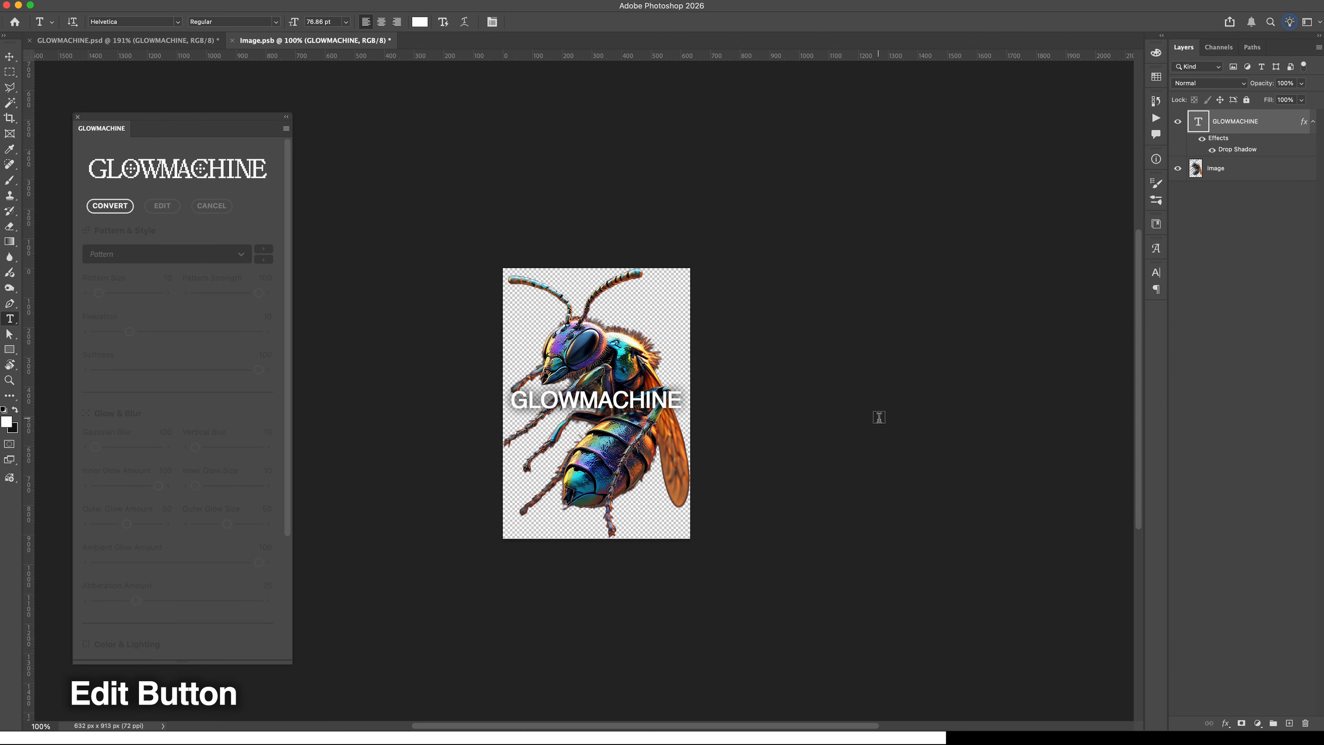
Save the edited source image Image.psb and return to the GLOWMACHINE.psd document.
{"action": "key", "text": "super+s"}
{"action": "key", "text": "v"}
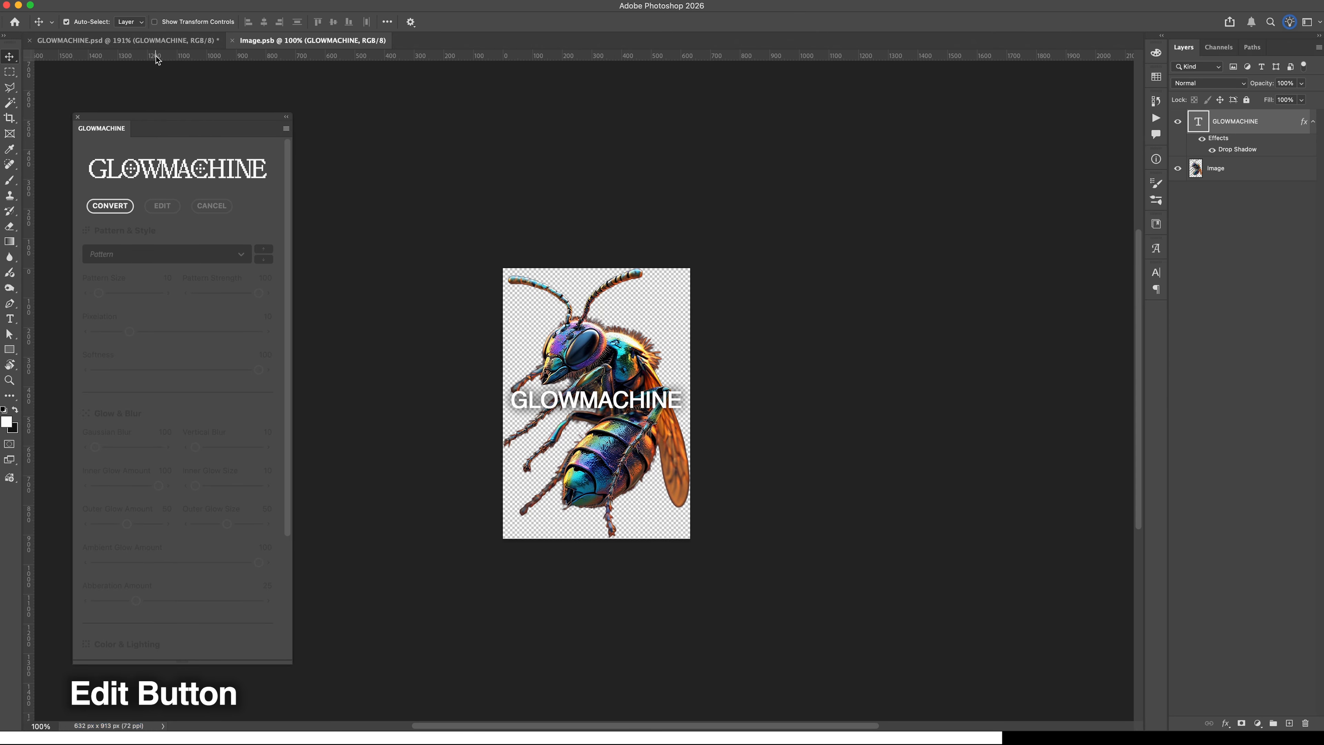
{"action": "left_click", "coordinate": [157, 42]}
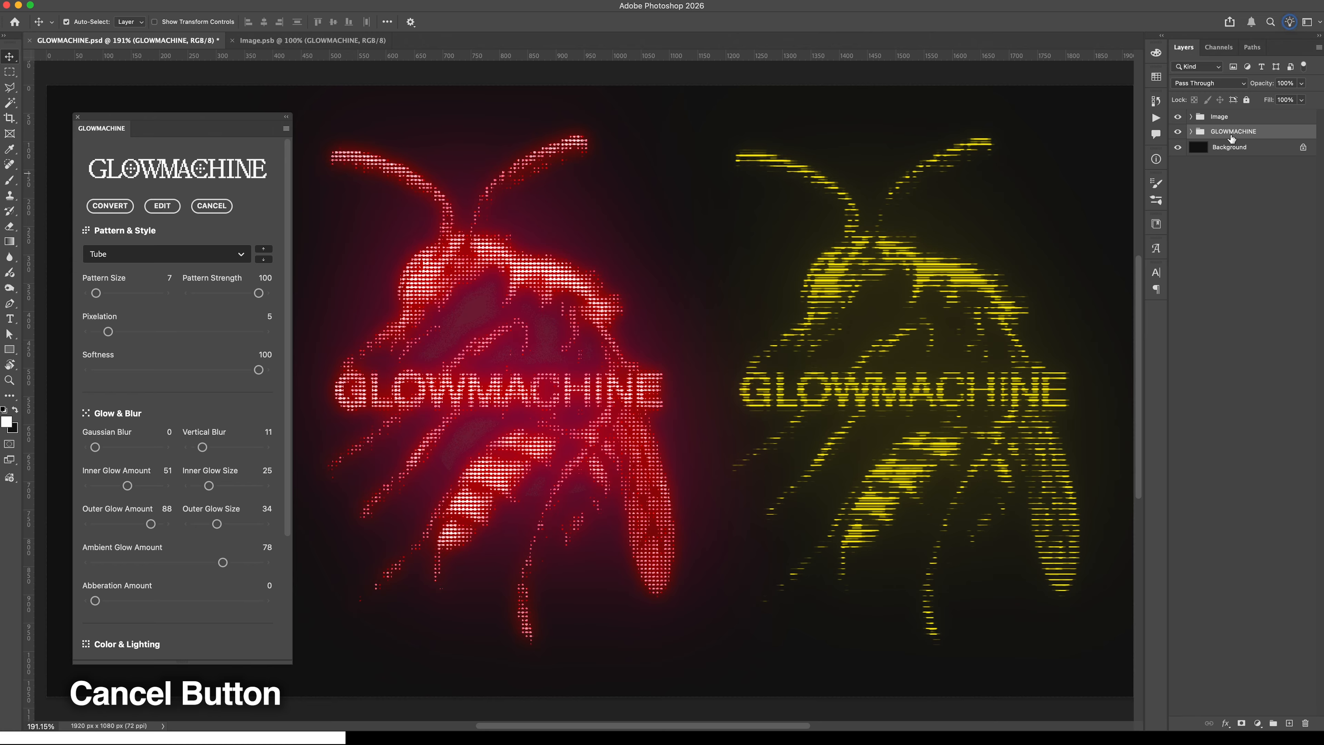
Cancel the glow effect on the Image group, restoring its initial layers.
{"action": "left_click", "coordinate": [1214, 118]}
{"action": "scroll", "coordinate": [866, 412], "scroll_direction": "left", "scroll_amount": 2}
{"action": "left_click", "coordinate": [211, 206]}
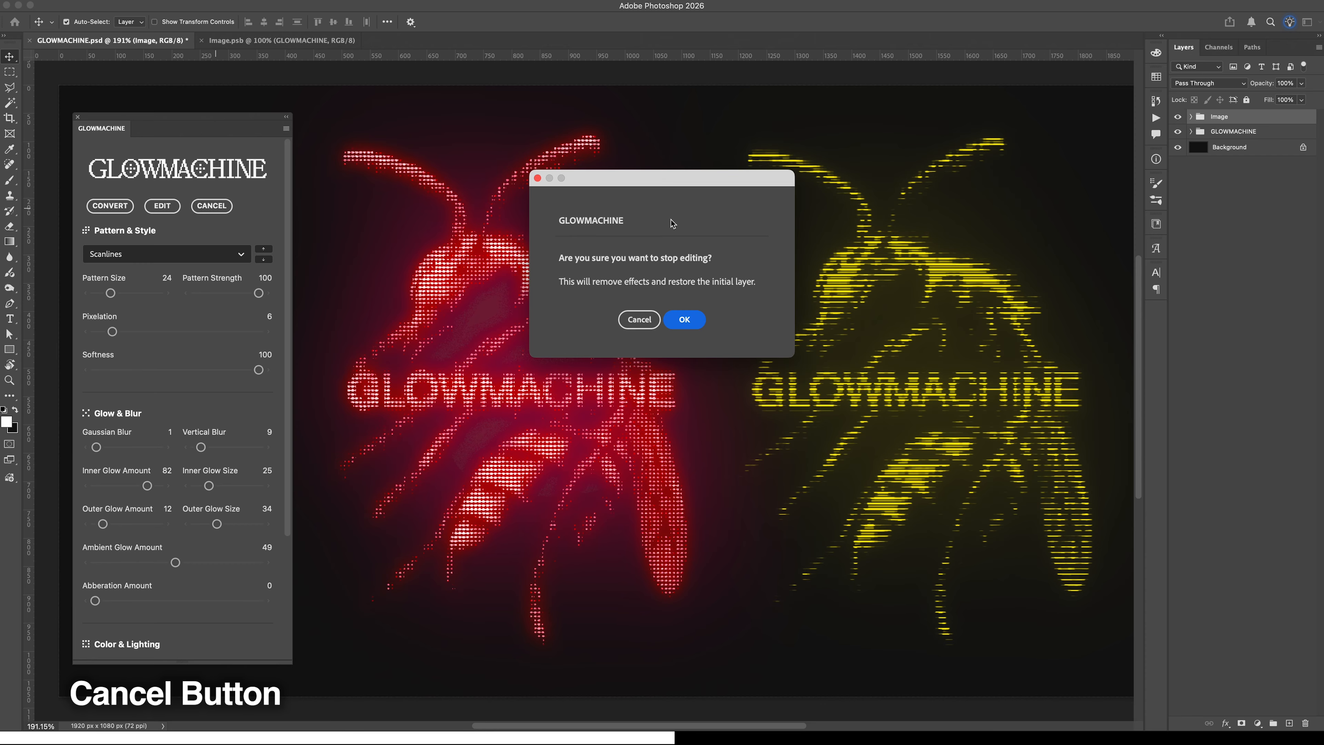
{"action": "left_click", "coordinate": [680, 323]}
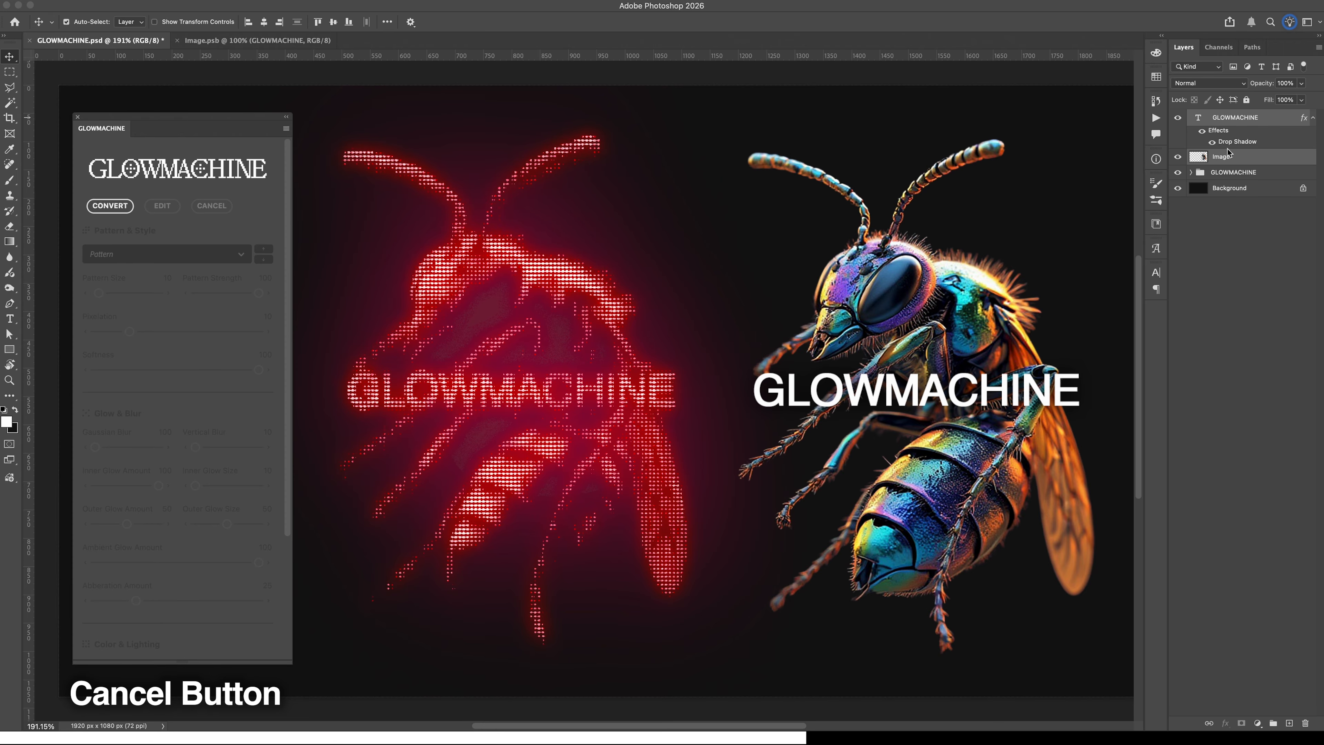
Convert the restored text and Image layers together into a new glow group with Pattern Size 19 and Pixelation 5.
{"action": "left_click", "coordinate": [1223, 120]}
{"action": "left_click", "coordinate": [1228, 163]}
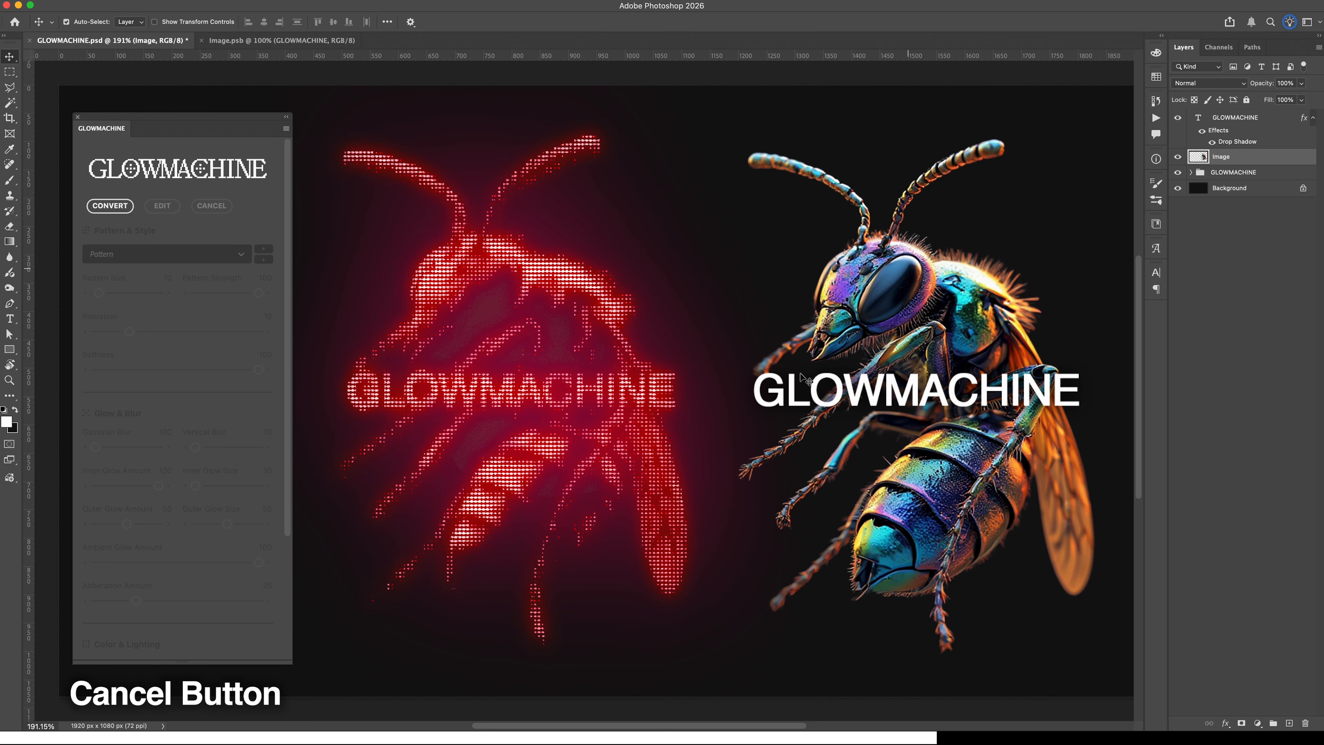
{"action": "left_click", "coordinate": [1234, 119], "text": "shift"}
{"action": "left_click", "coordinate": [110, 206]}
{"action": "left_click_drag", "start_coordinate": [99, 293], "coordinate": [115, 334]}
{"action": "left_click_drag", "start_coordinate": [115, 334], "coordinate": [108, 331]}
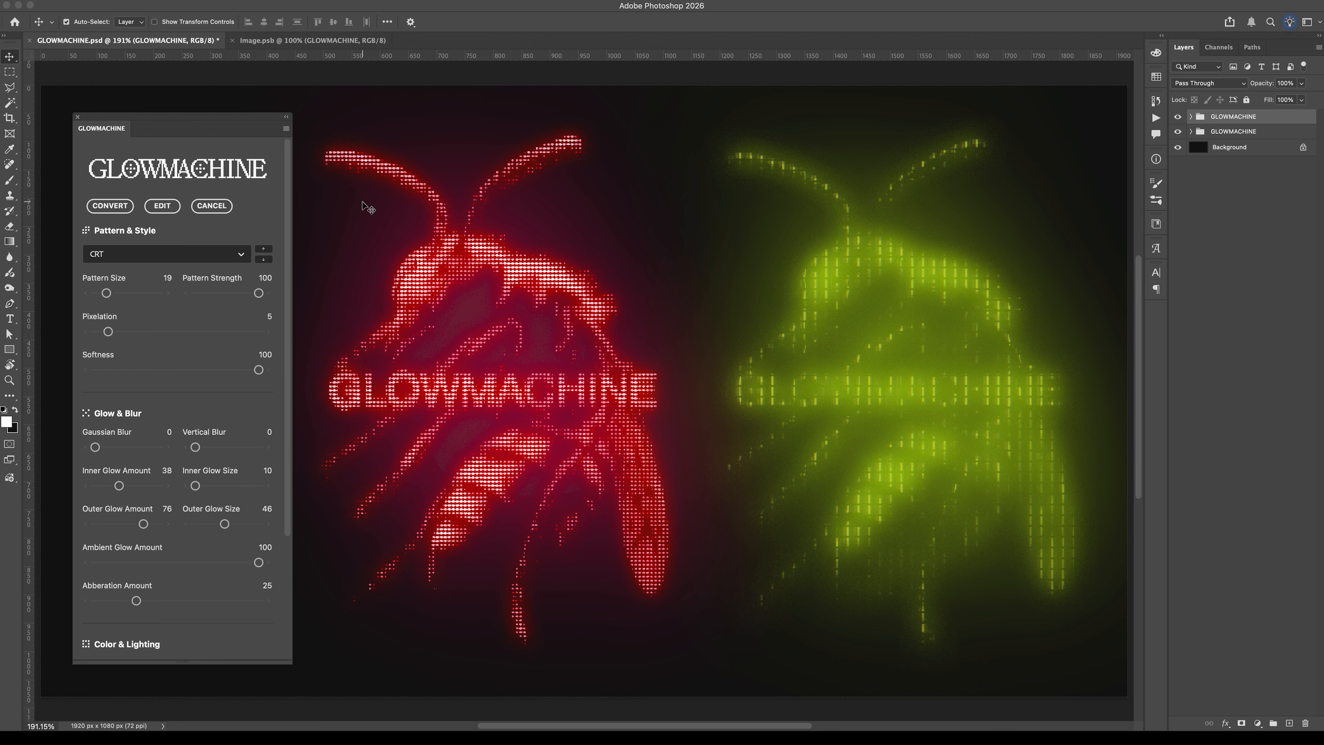